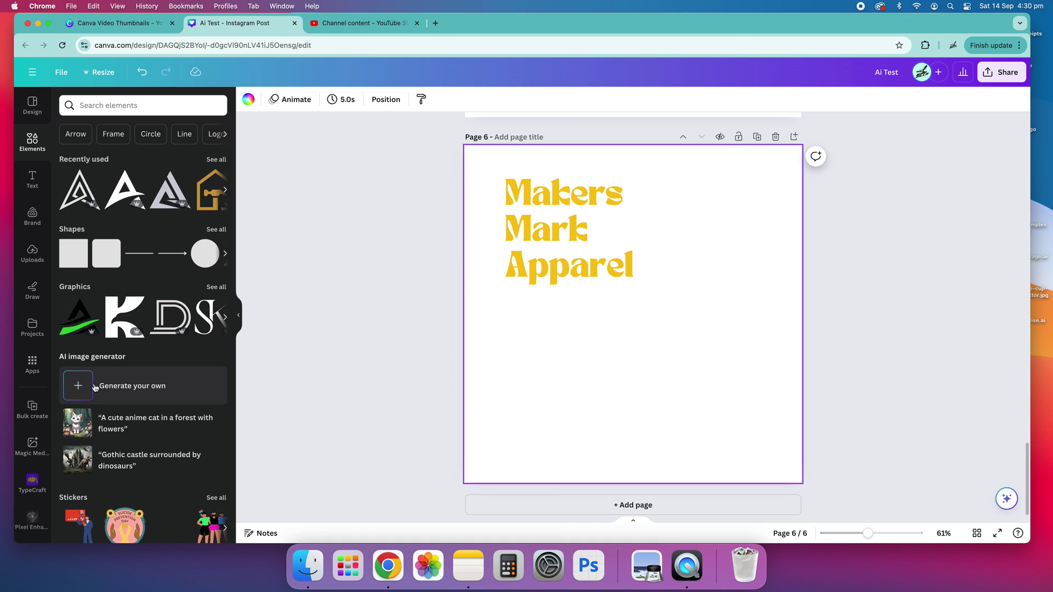
Open the AI generator and go through its image and graphics modes to the video mode.
left_click(94, 388)
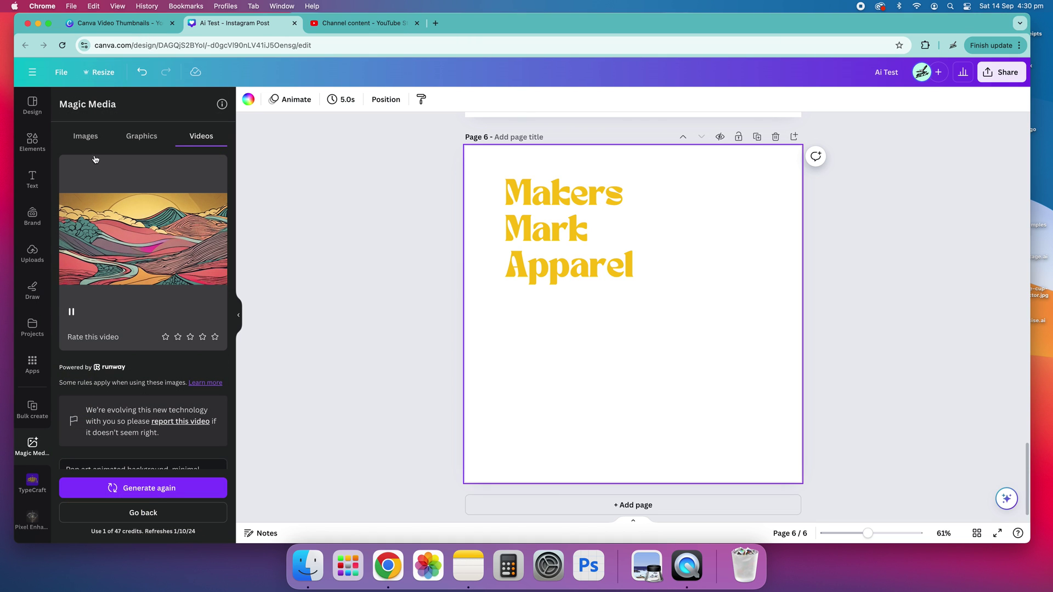
left_click(86, 136)
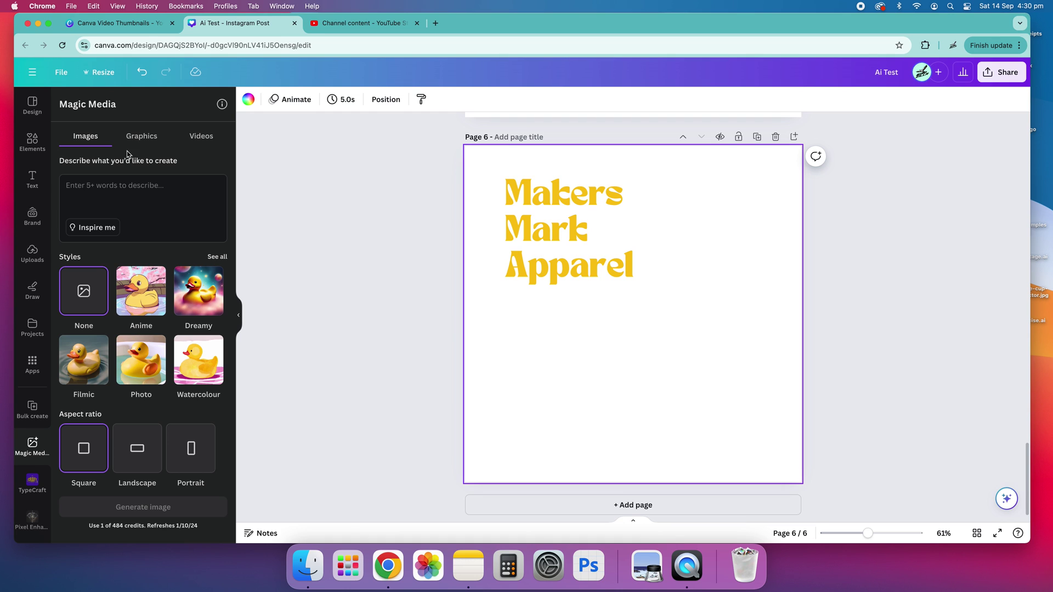
left_click(135, 140)
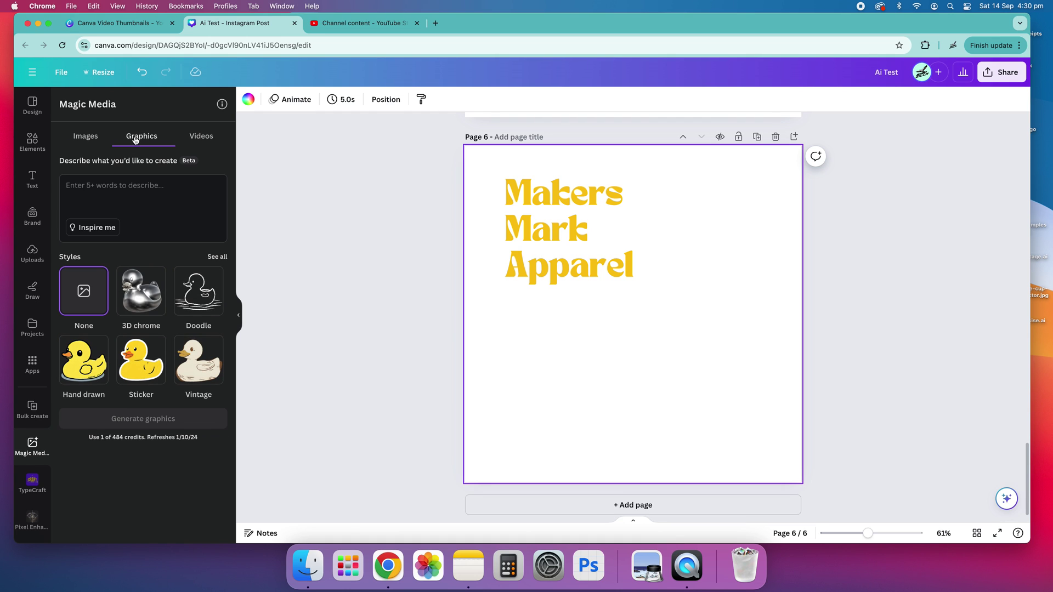
left_click(198, 138)
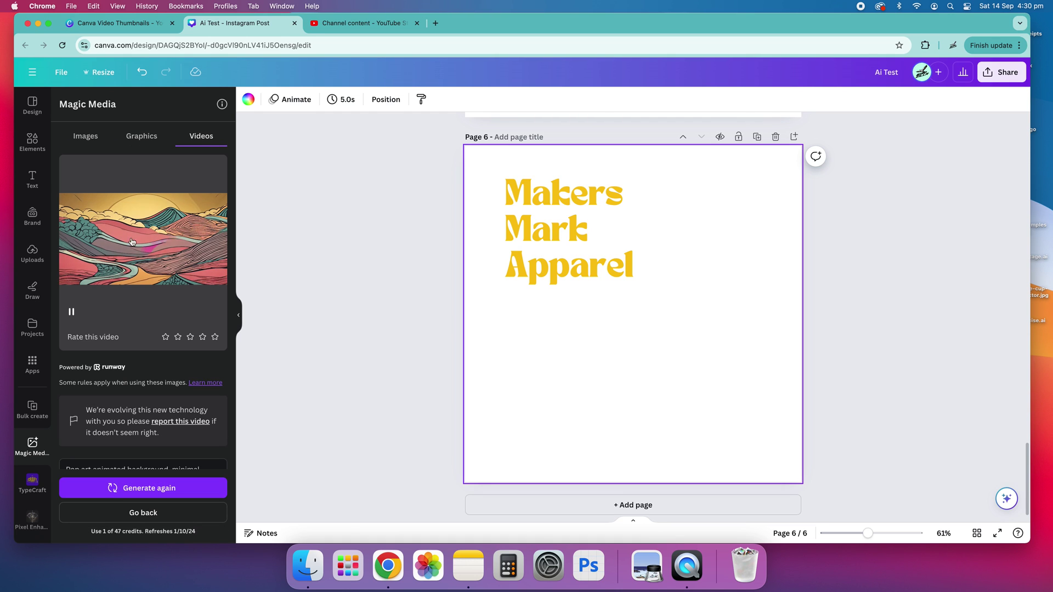
Examine the previously generated pop art video, its rating options and the prompt behind it.
scroll(155, 287, "down", 2)
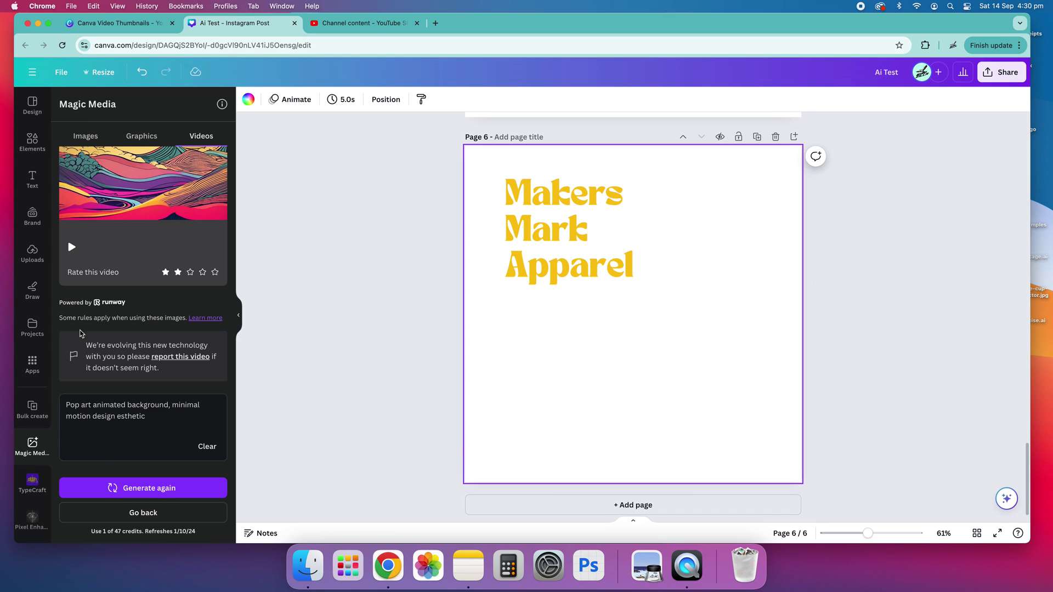
scroll(168, 360, "up", 2)
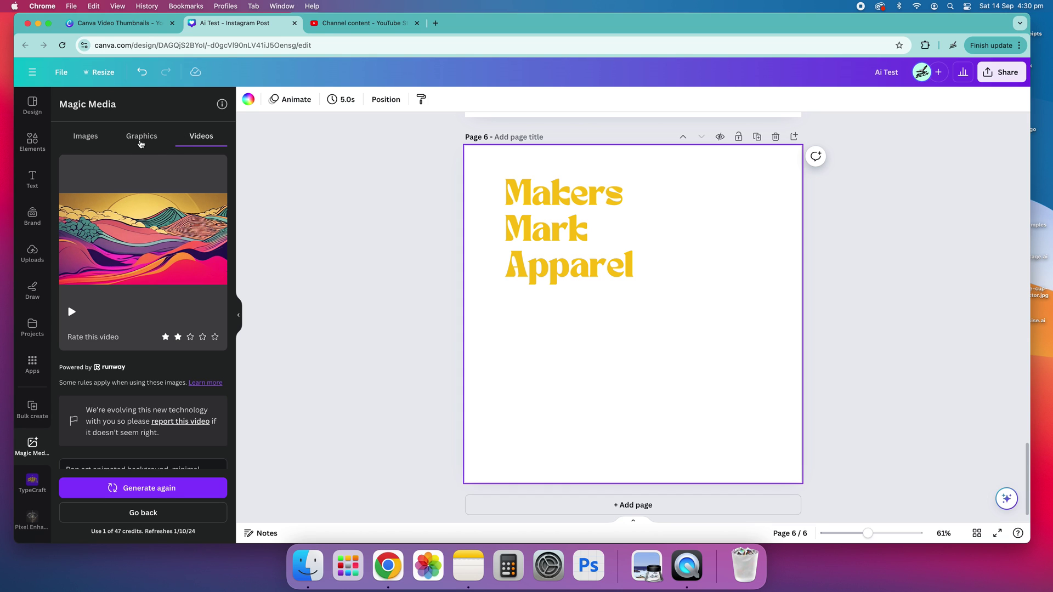
left_click(141, 136)
left_click(202, 137)
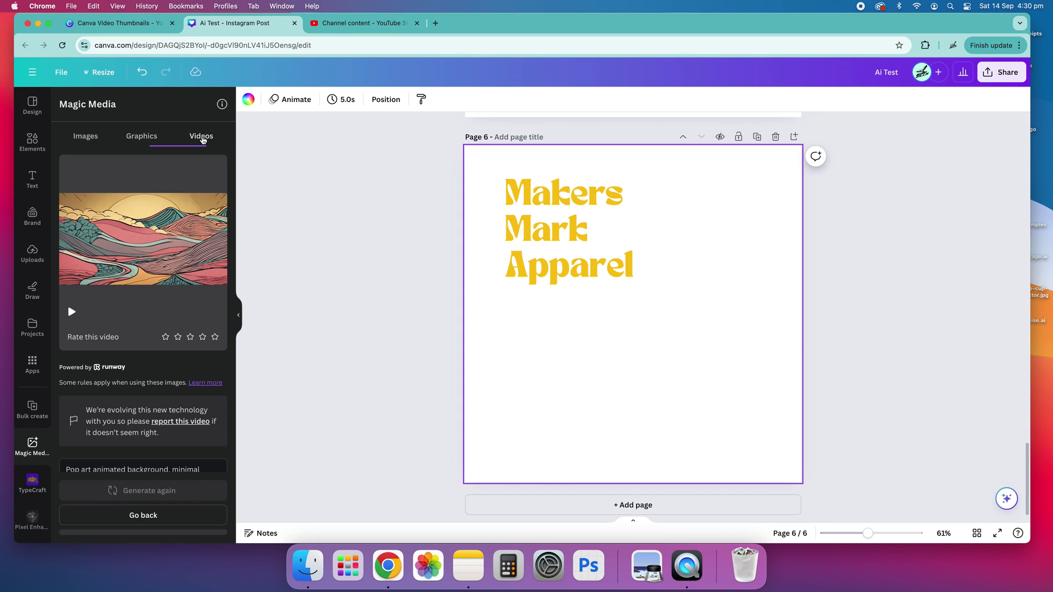
scroll(115, 283, "down", 2)
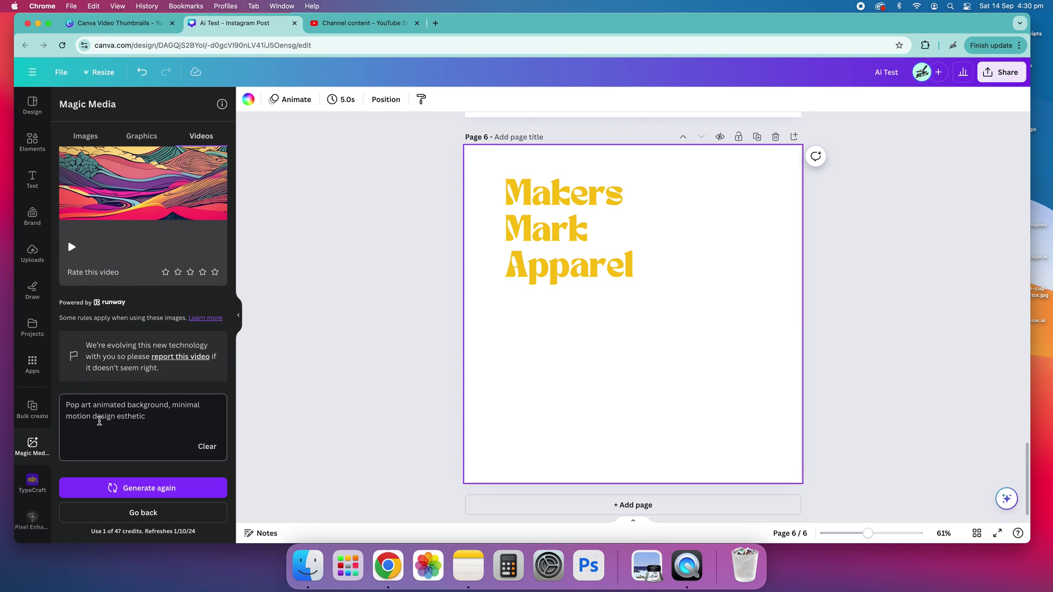
scroll(106, 415, "up", 2)
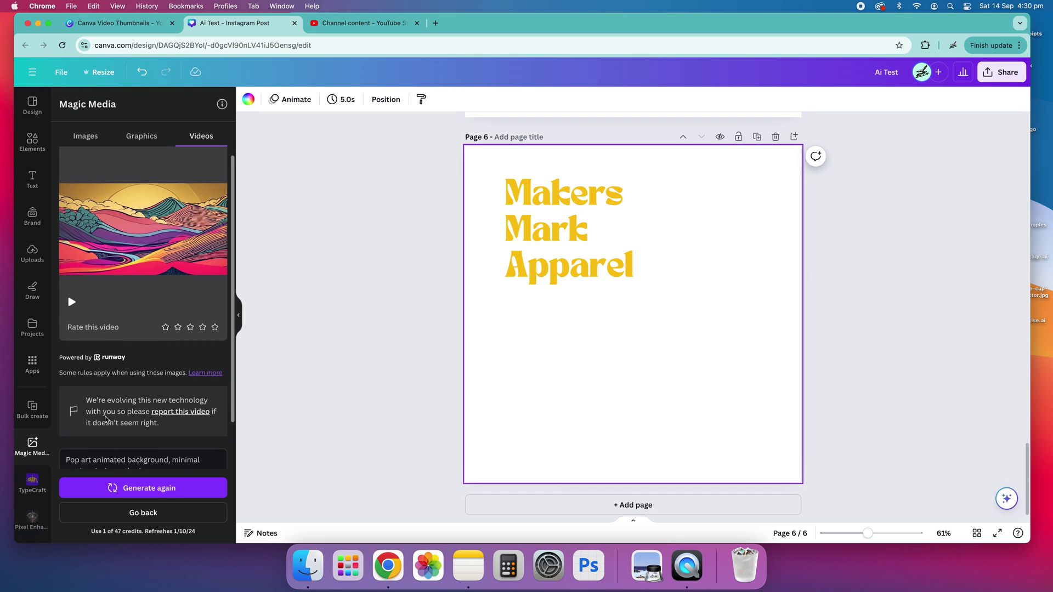
scroll(104, 307, "up", 1)
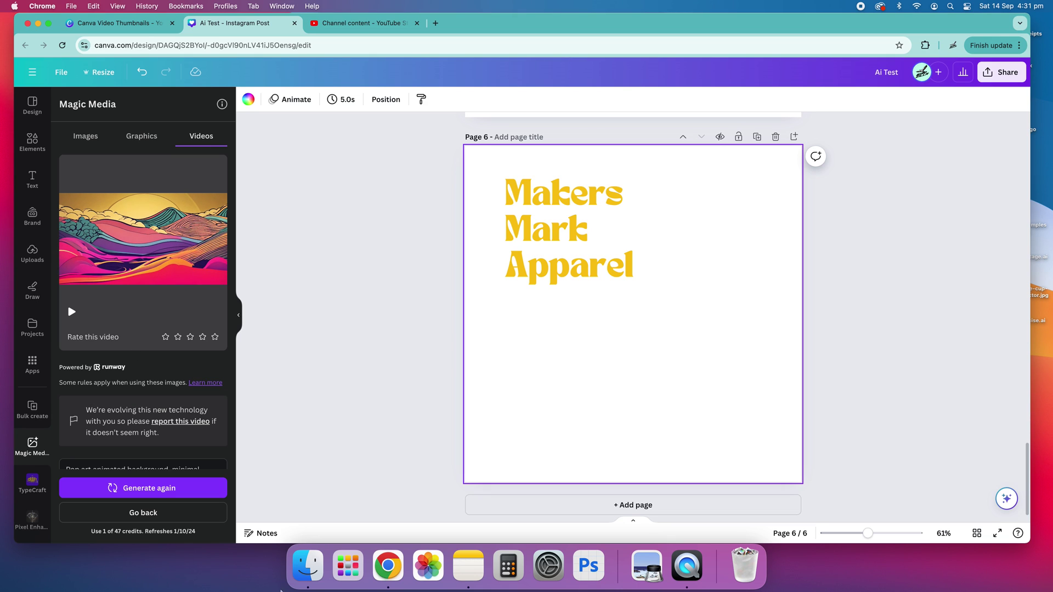
scroll(151, 400, "down", 2)
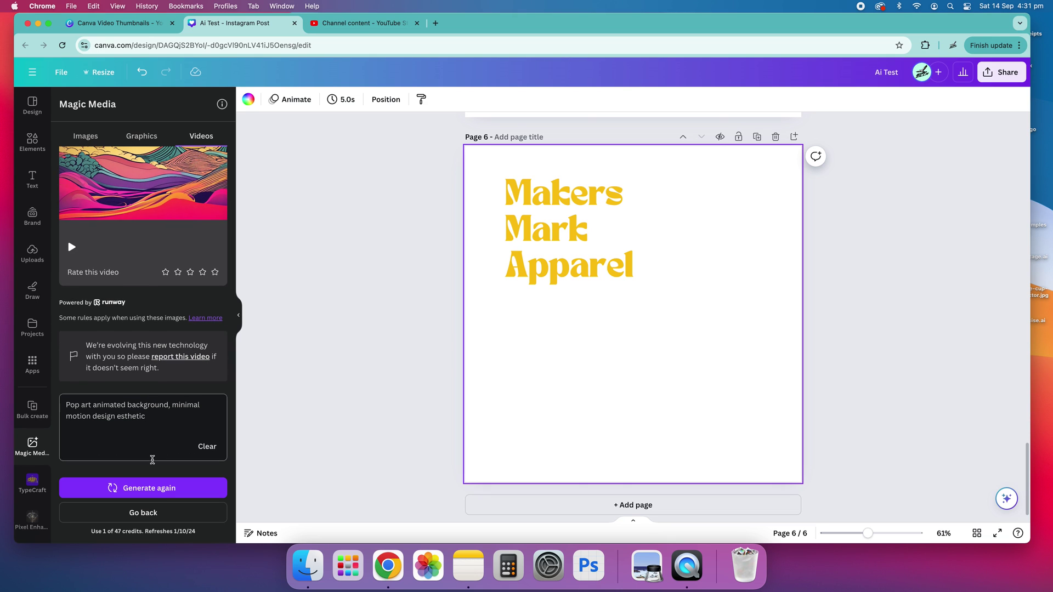
Leave the previous video result and start a blank video description.
left_click(144, 513)
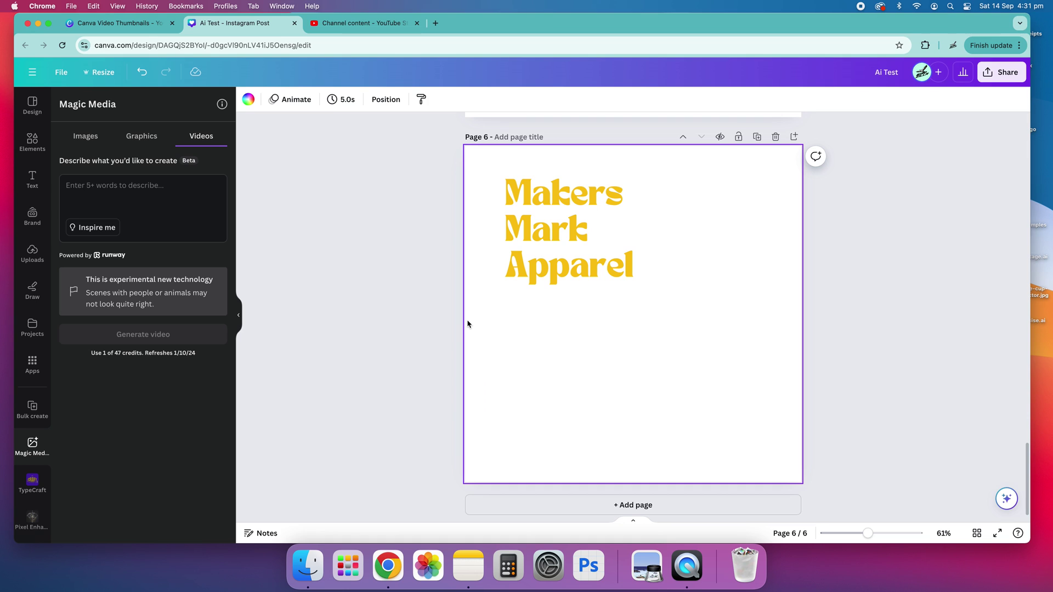
left_click(150, 201)
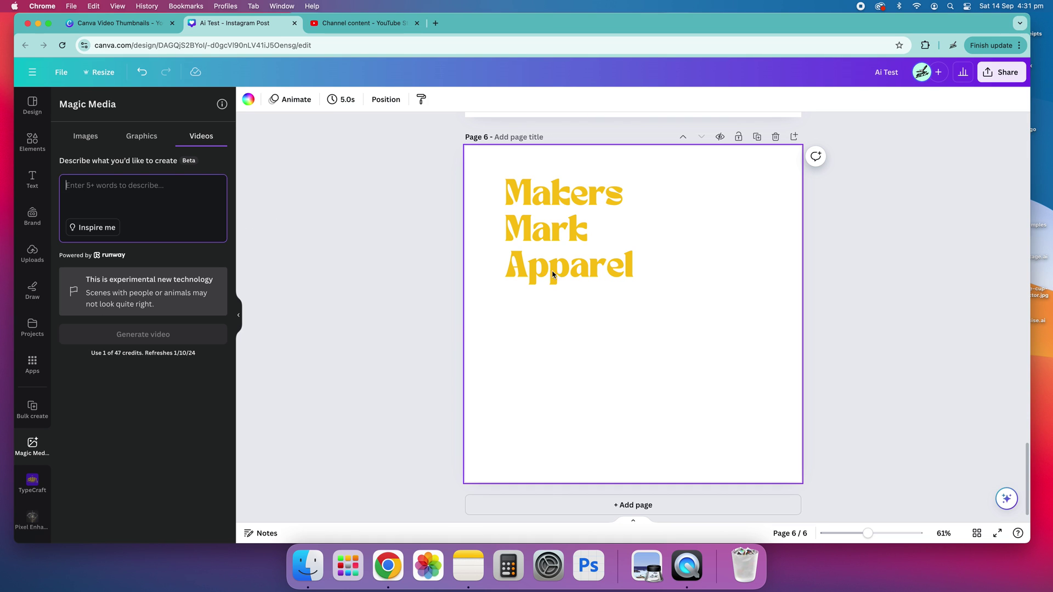
scroll(545, 273, "up", 10)
scroll(560, 289, "down", 10)
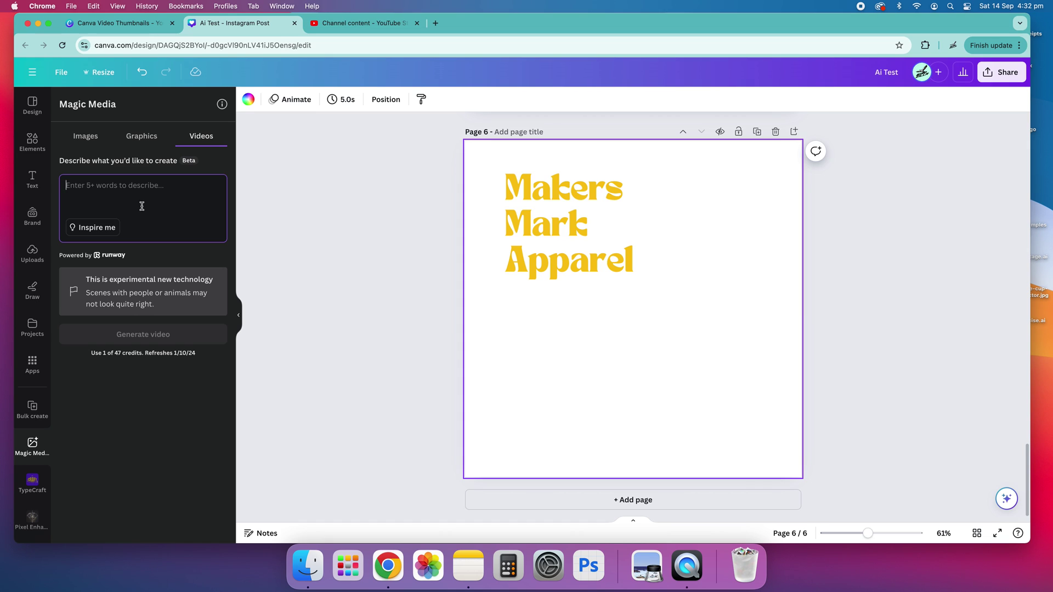
Describe the video as "Beer can rolling on tropical beach at sunset" and generate it.
type("Su")
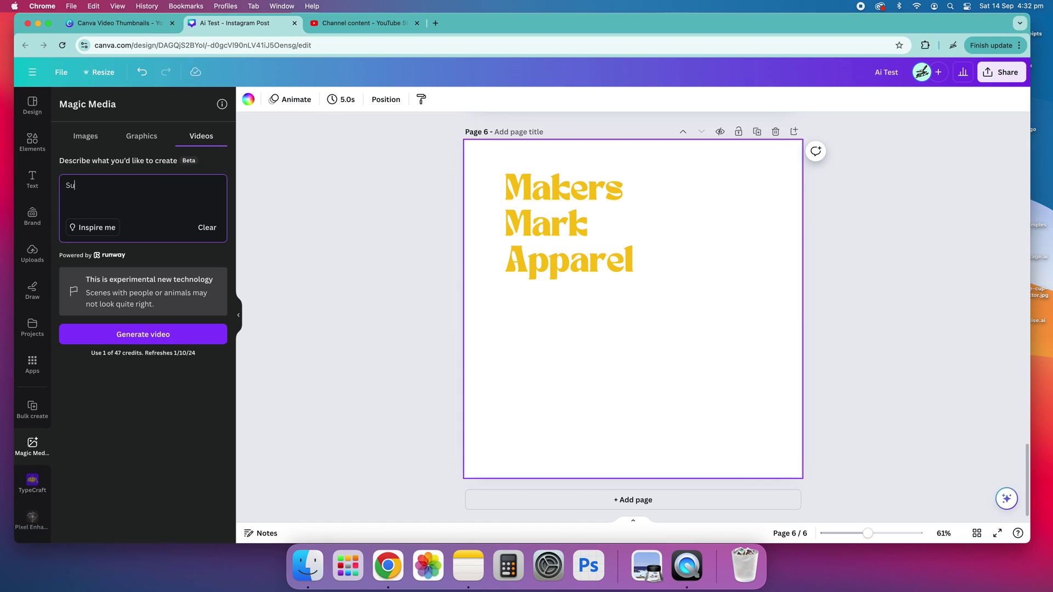
key("BackSpace")
key("BackSpace")
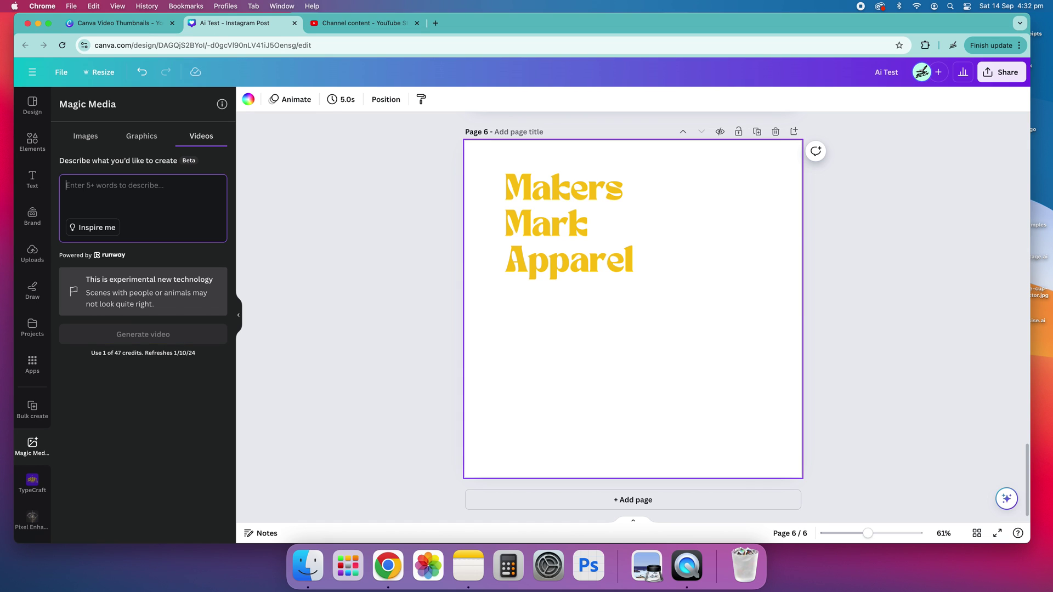
type("Beer can r")
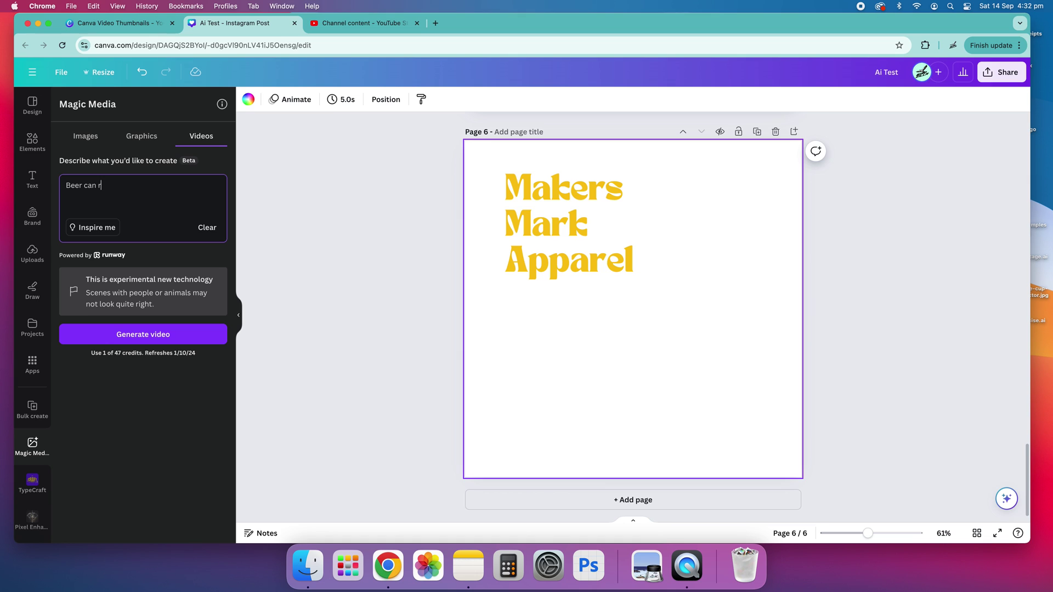
type("olling on beach at sunse")
type("tropical")
left_click(169, 201)
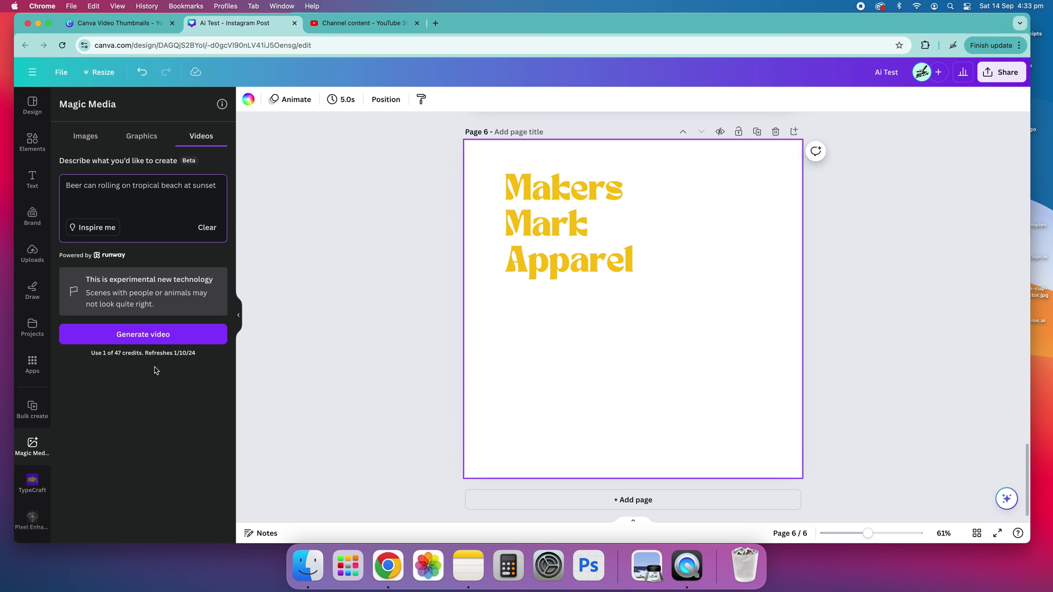
left_click(141, 333)
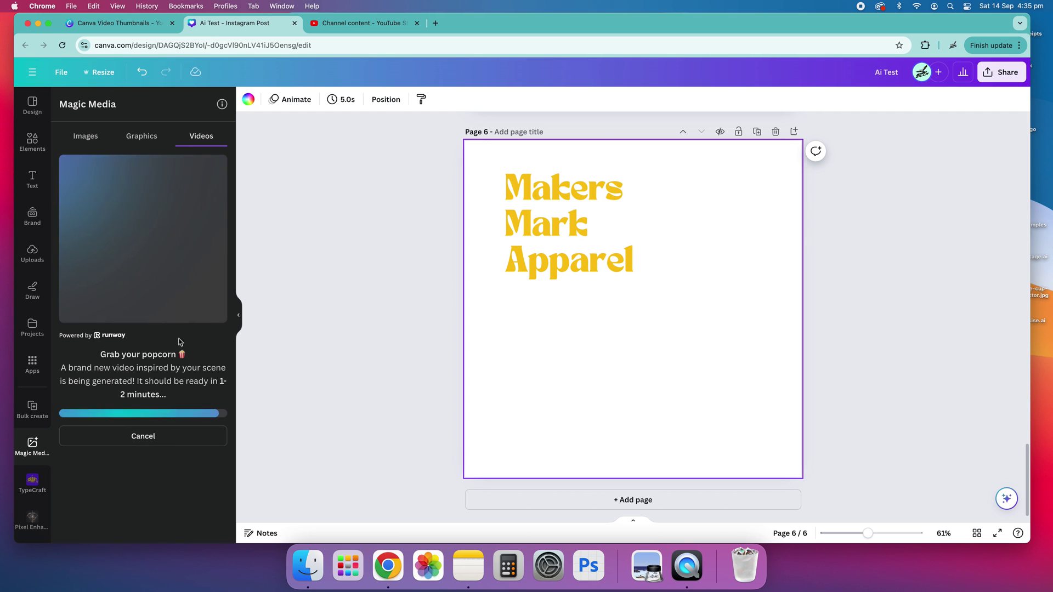
Review the other pages of the design up to page 1 while the video generates, and return to page 6.
scroll(602, 195, "up", 1)
scroll(603, 196, "up", 10)
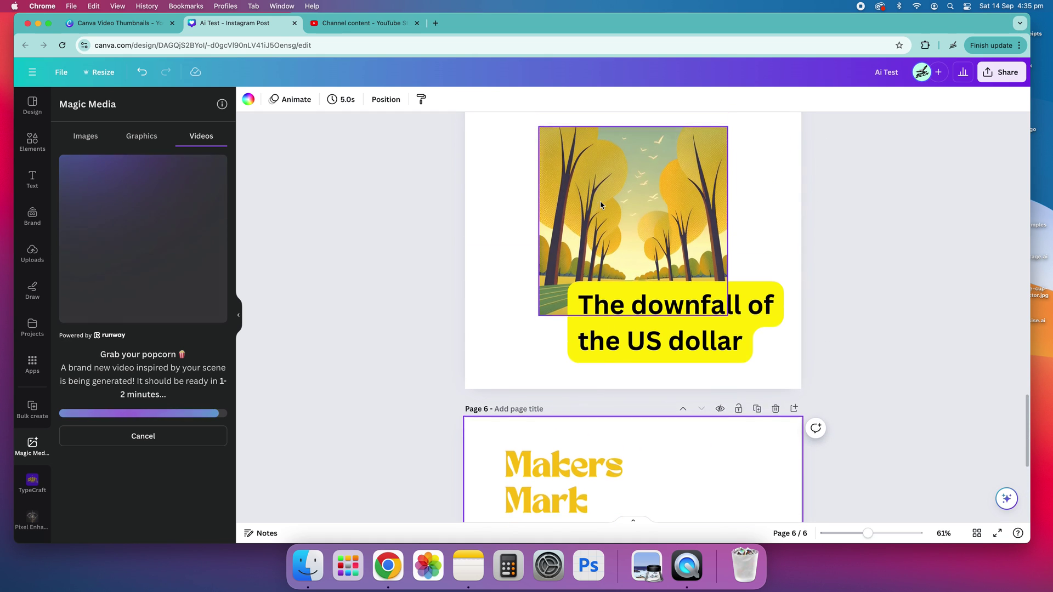
scroll(622, 246, "up", 15)
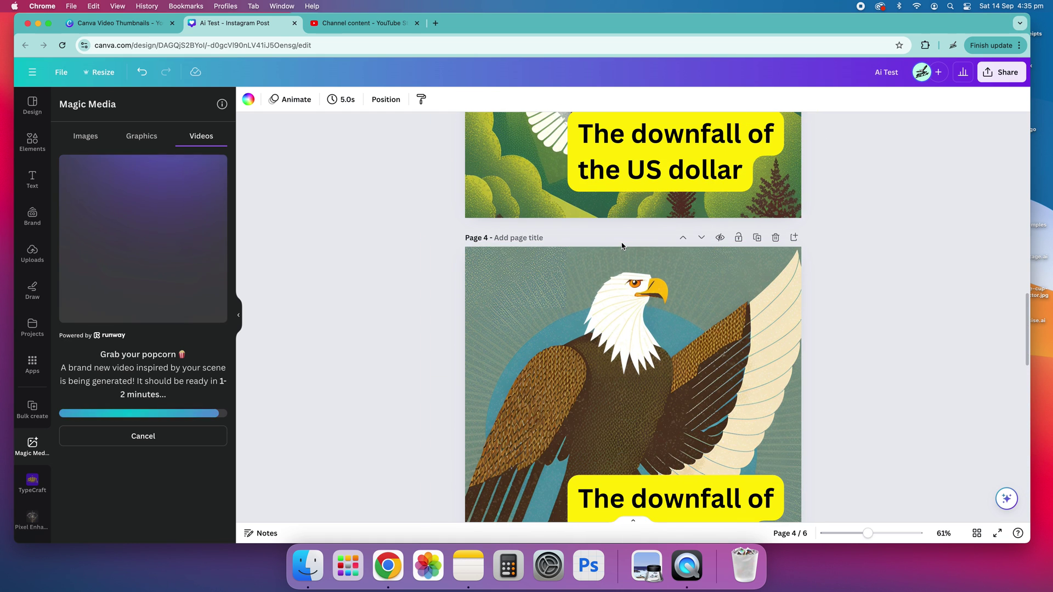
scroll(586, 330, "up", 8)
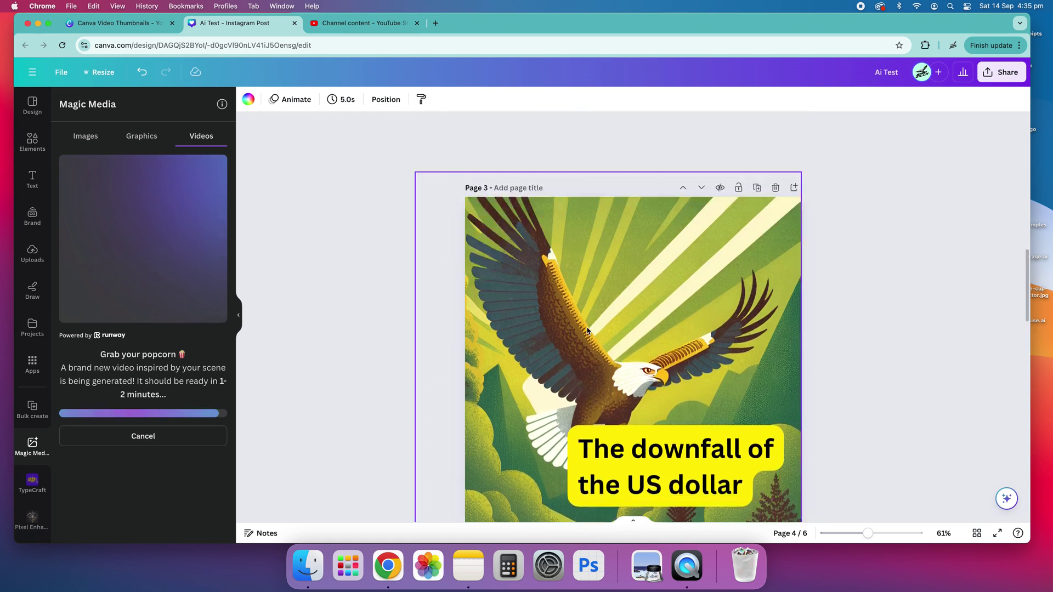
scroll(587, 330, "up", 10)
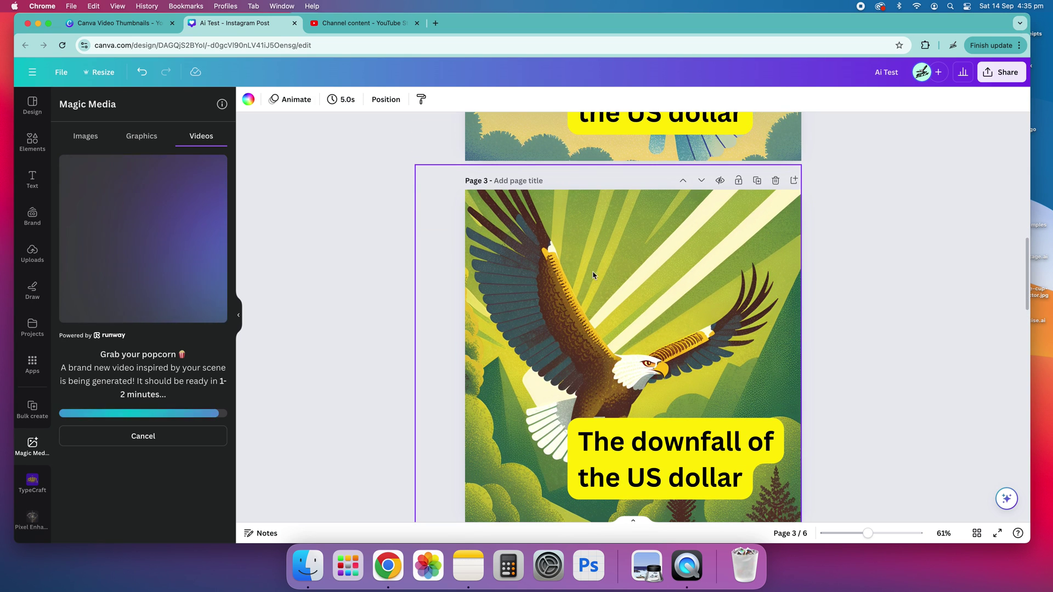
scroll(583, 277, "up", 13)
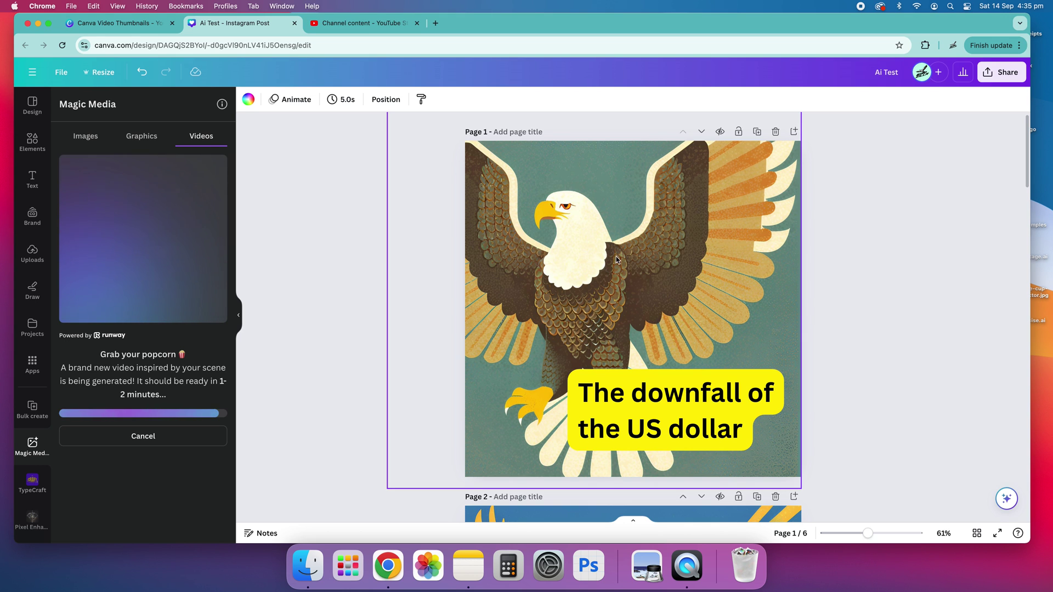
scroll(613, 217, "down", 8)
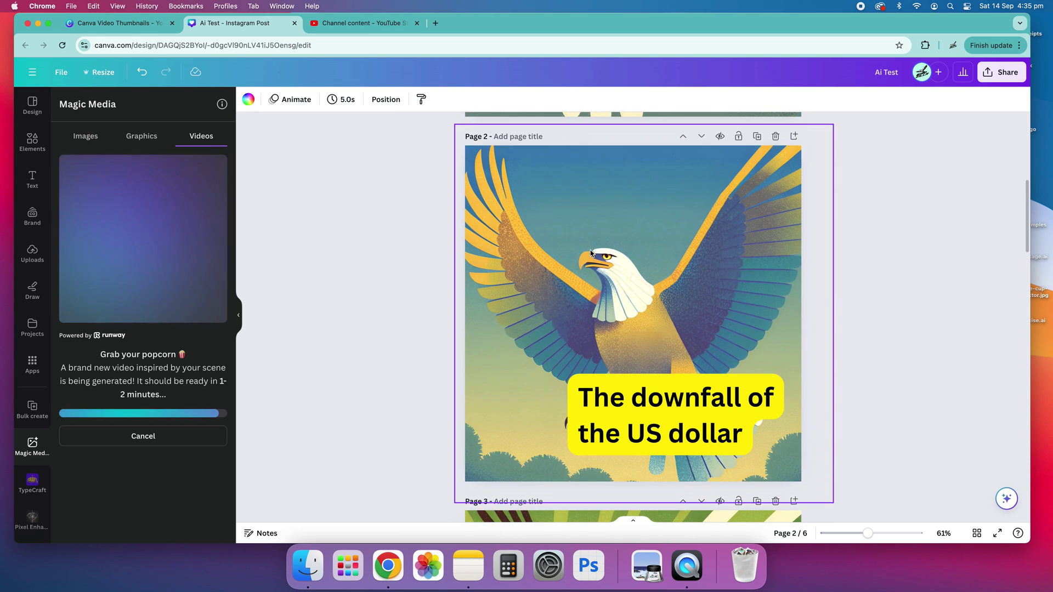
scroll(629, 268, "down", 5)
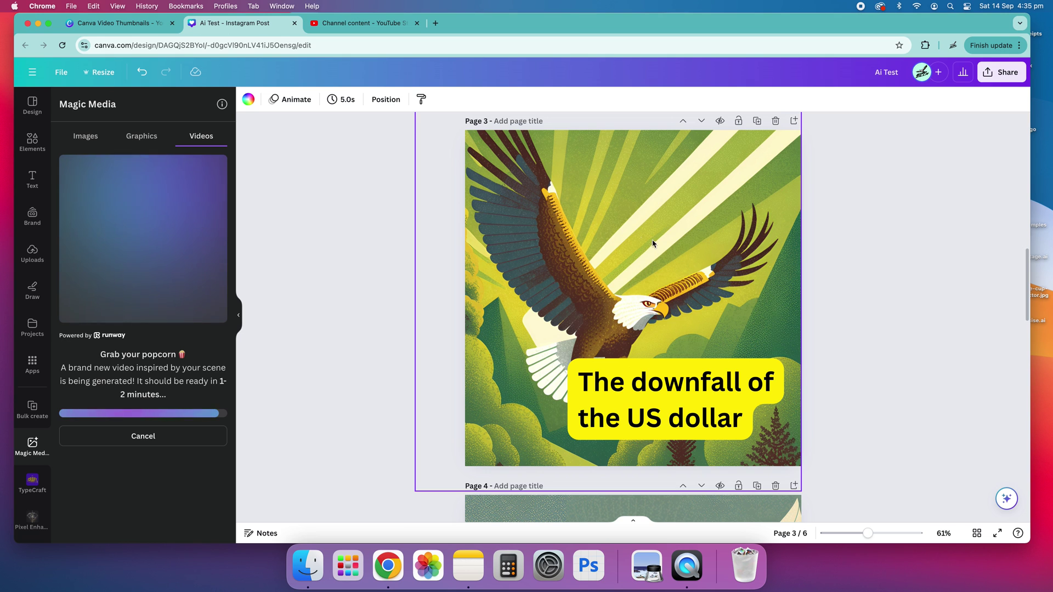
scroll(652, 246, "down", 5)
scroll(614, 254, "up", 5)
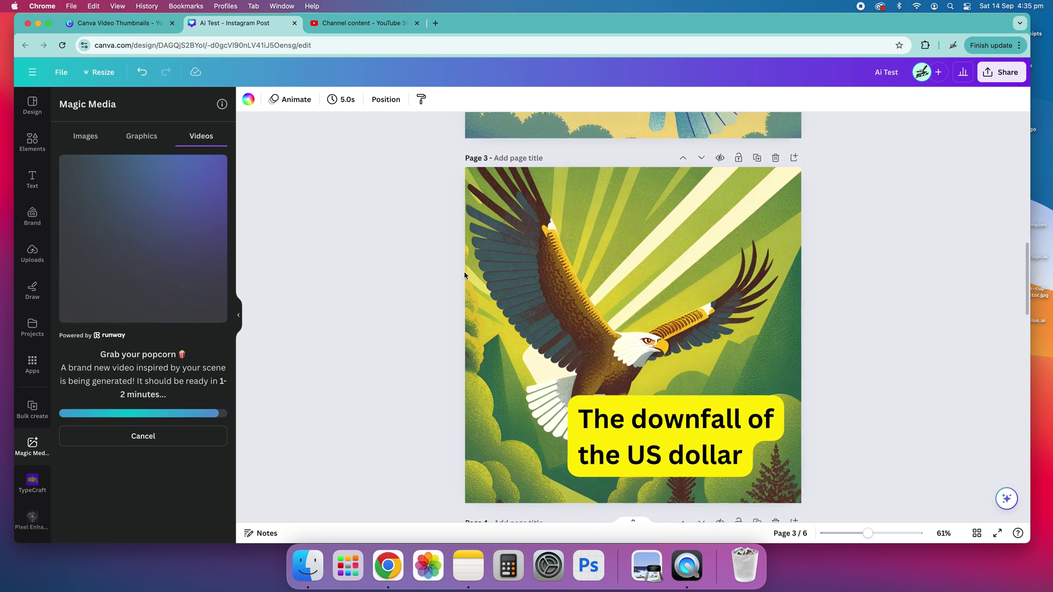
scroll(518, 349, "down", 15)
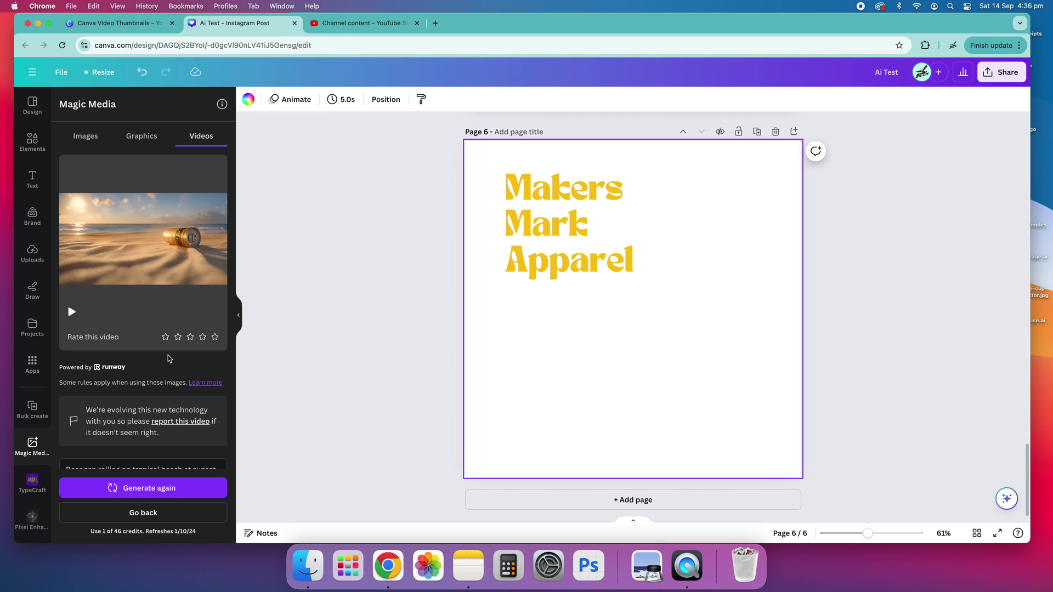
Examine the generated beer can video, its preview playback and the prompt used for it.
scroll(167, 358, "down", 2)
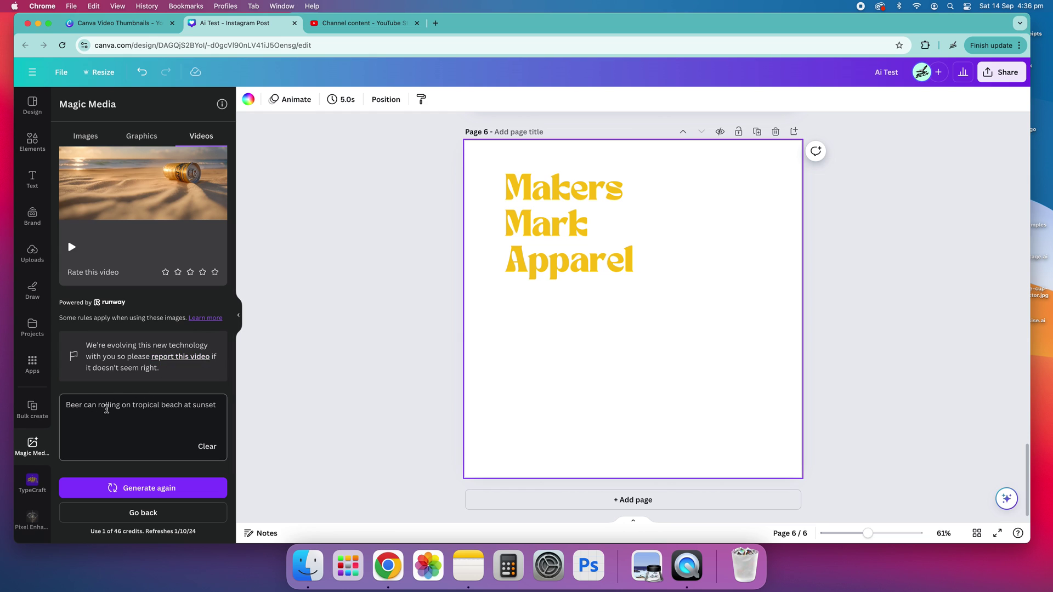
scroll(174, 395, "up", 2)
scroll(172, 397, "down", 2)
scroll(183, 422, "up", 1)
scroll(142, 302, "up", 2)
scroll(143, 302, "down", 3)
scroll(82, 252, "up", 2)
left_click(82, 251)
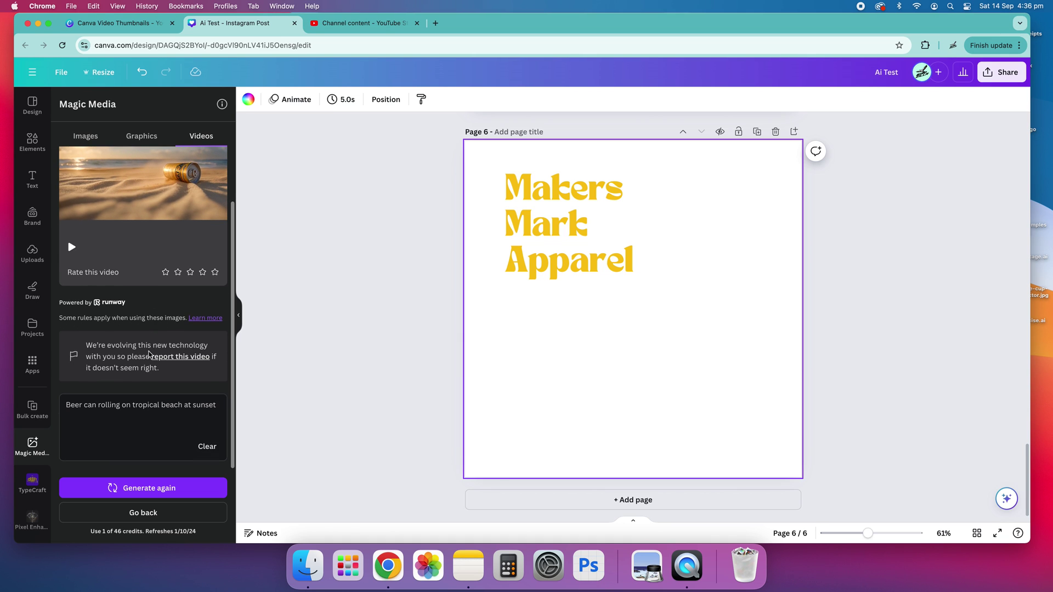
mouse_move(171, 245)
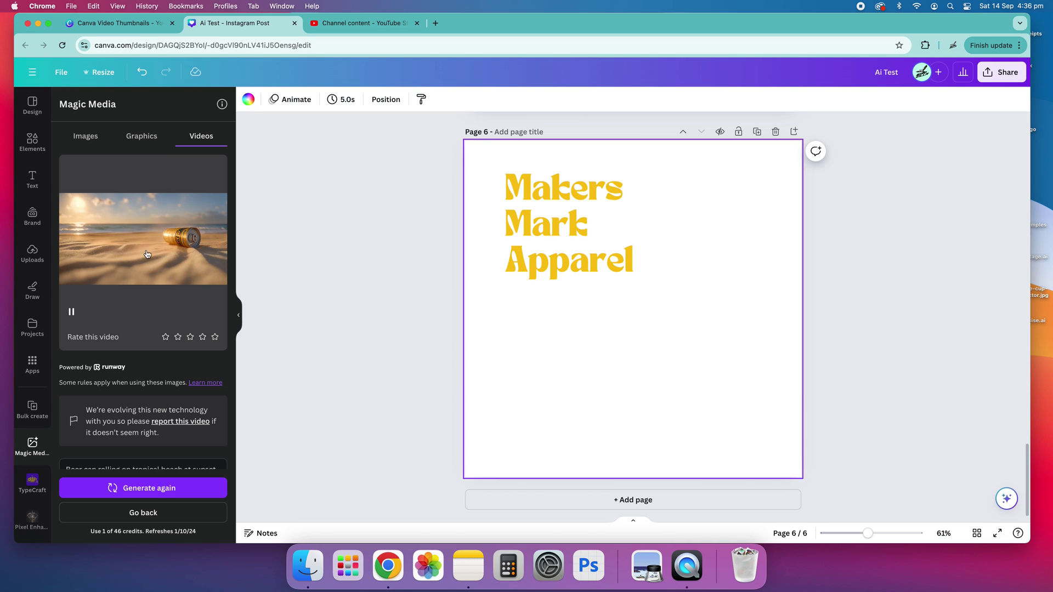
Add the generated beer can video to page 6 and enlarge it to cover the whole page behind the title text.
scroll(147, 242, "down", 1)
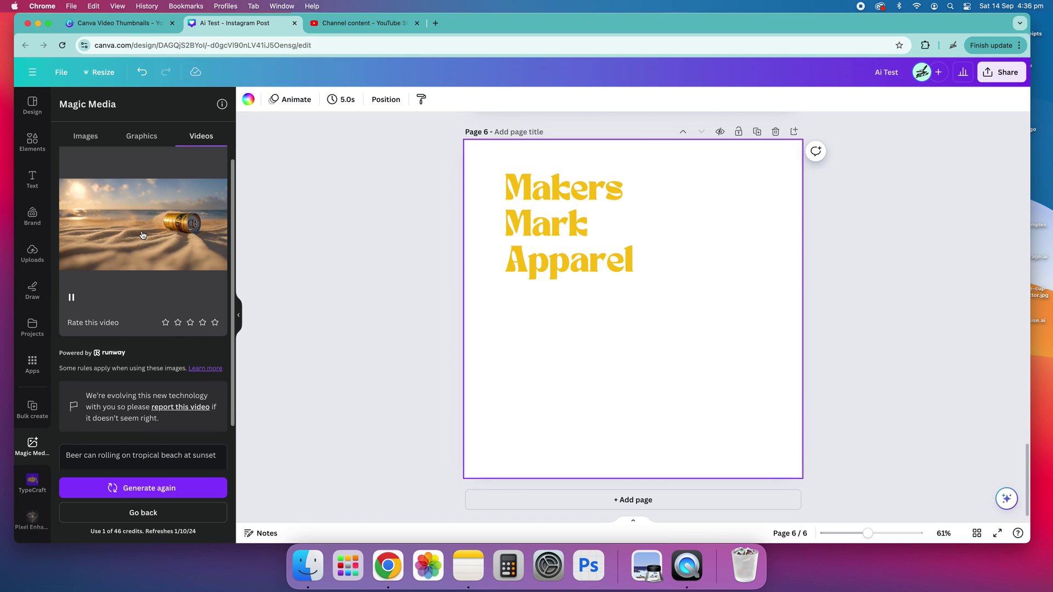
left_click(152, 229)
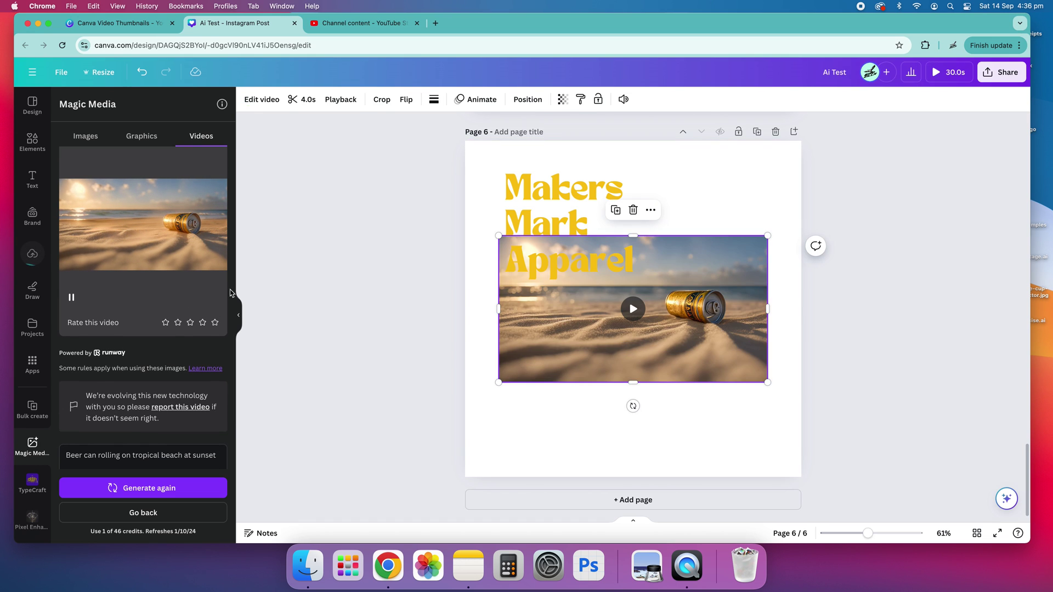
left_click_drag(766, 234, 943, 105)
left_click_drag(498, 384, 345, 531)
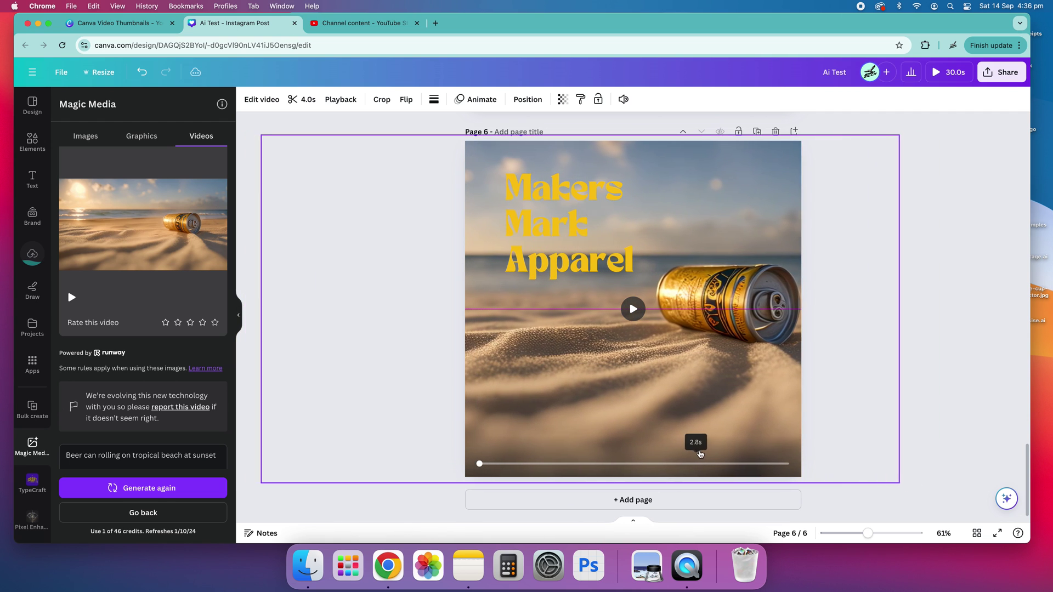
scroll(178, 322, "down", 2)
scroll(178, 323, "up", 2)
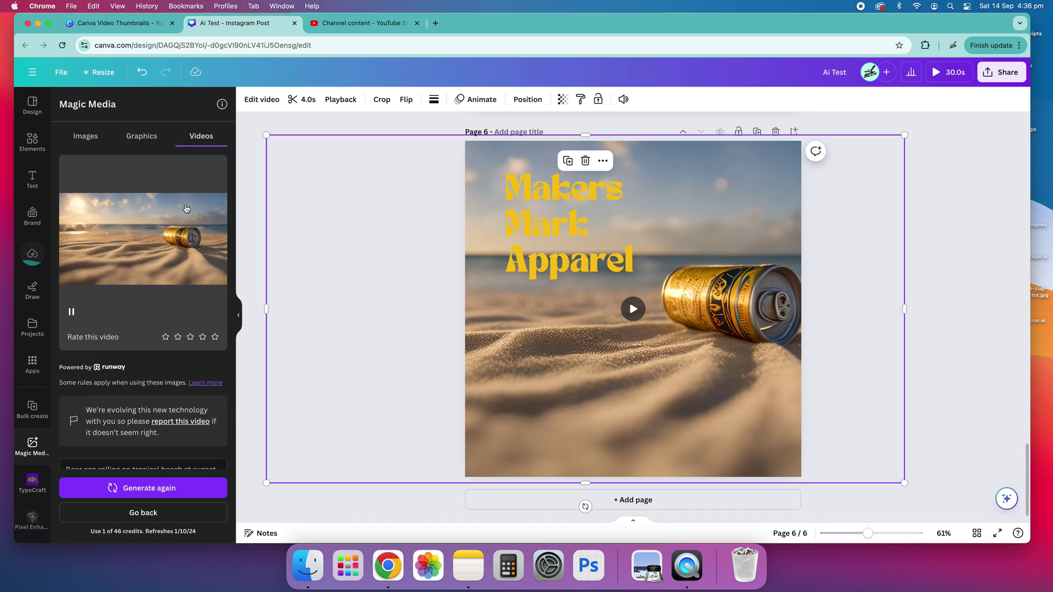
Scale down the beer can video and place it across the lower half of page 6, below the title.
left_click(166, 229)
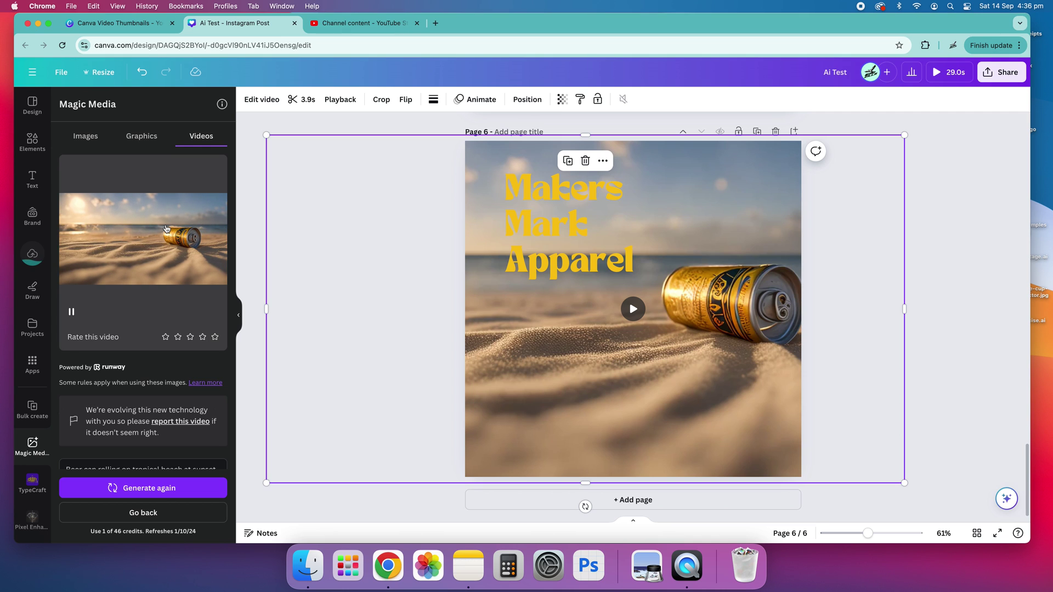
left_click_drag(504, 396, 527, 395)
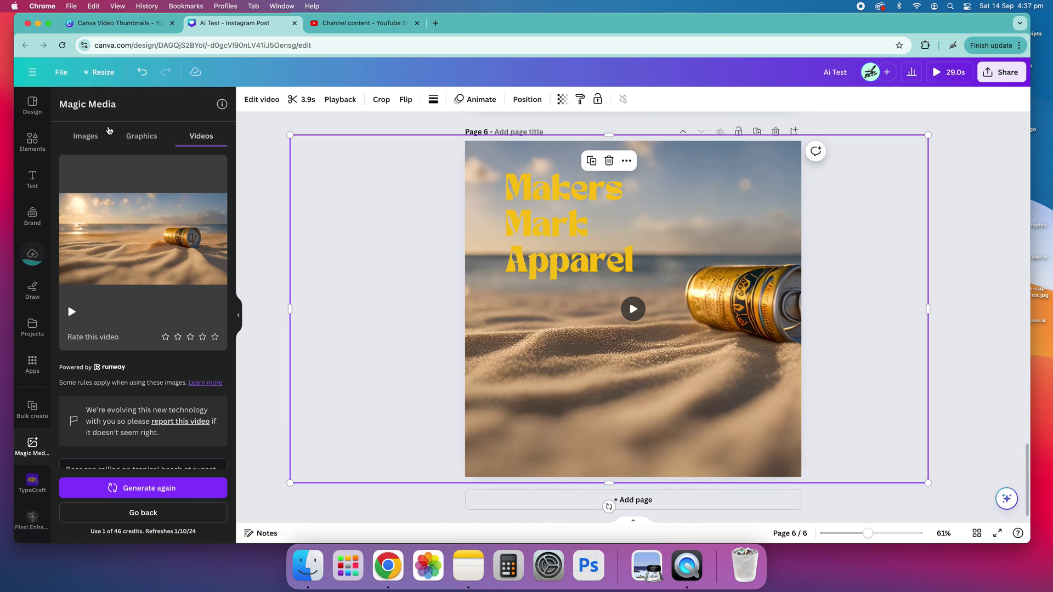
left_click(643, 319)
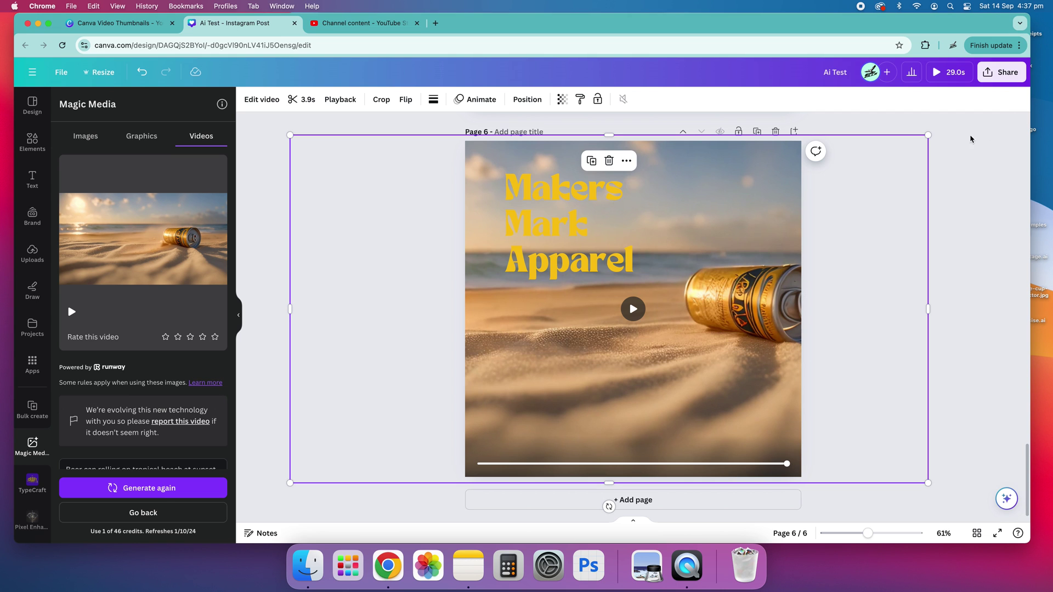
left_click_drag(928, 135, 710, 253)
left_click_drag(701, 305, 841, 360)
left_click(864, 165)
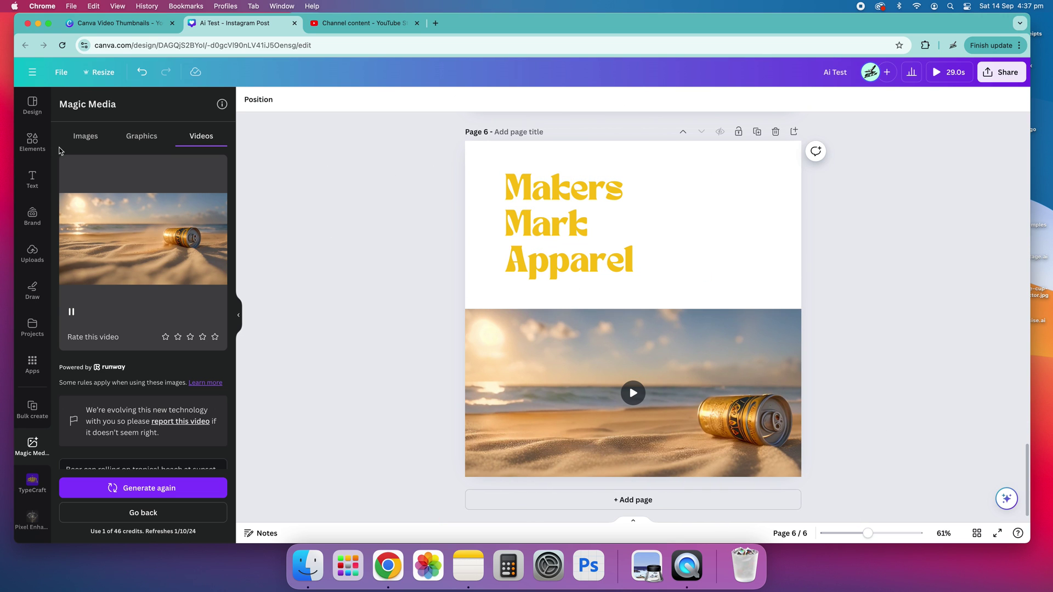
Add a square shape and resize it into a rectangle covering the title area, flush with the page's upper-left corner and the video's upper edge.
left_click(32, 142)
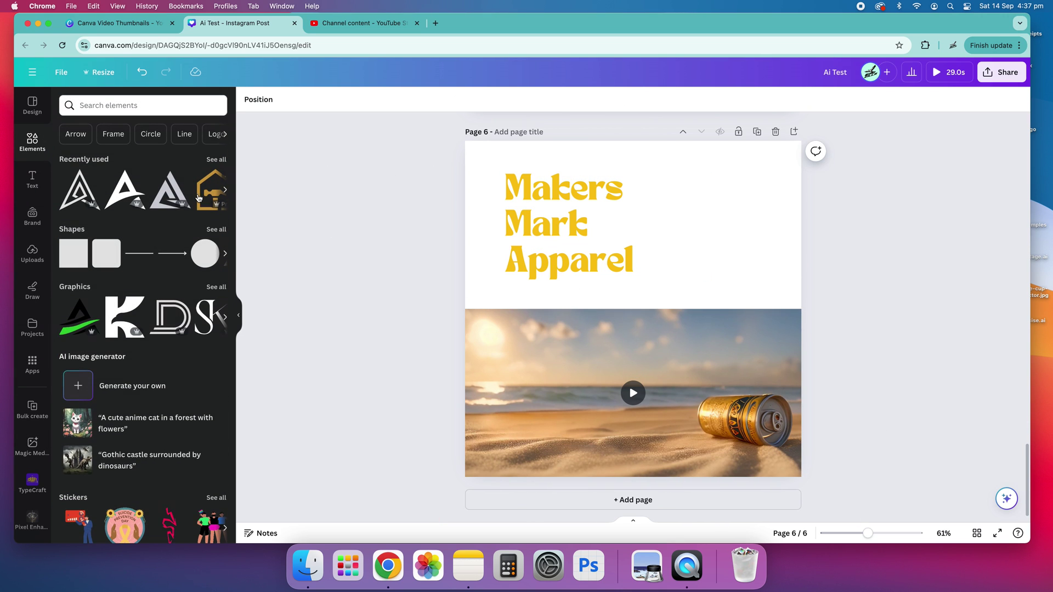
left_click(70, 264)
left_click_drag(646, 329, 541, 199)
left_click_drag(568, 242, 663, 309)
Try black for the rectangle behind the title and settle on a white (#ffffff) fill.
left_click(299, 99)
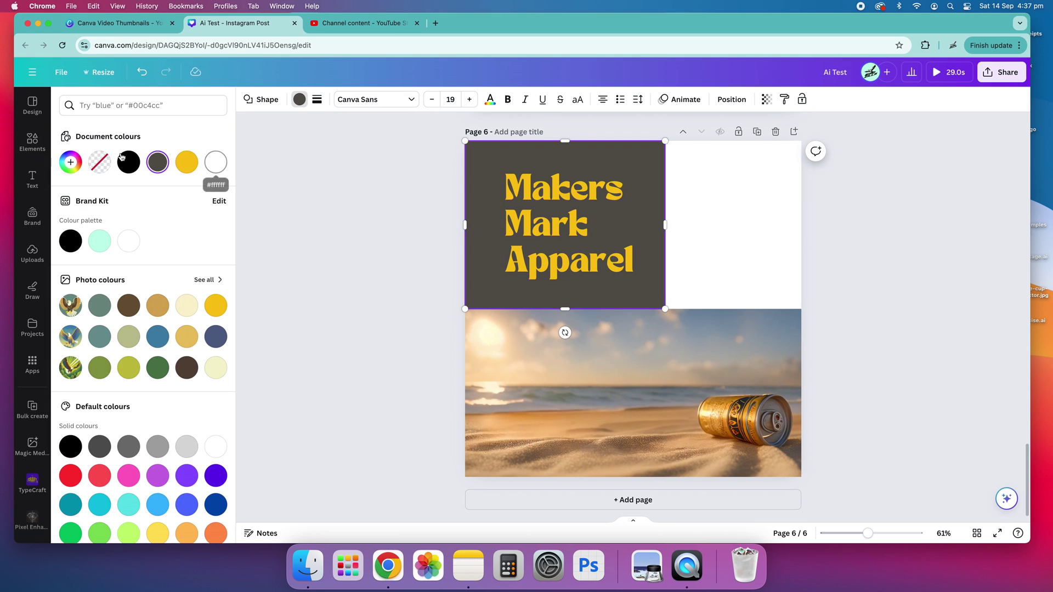
left_click(216, 162)
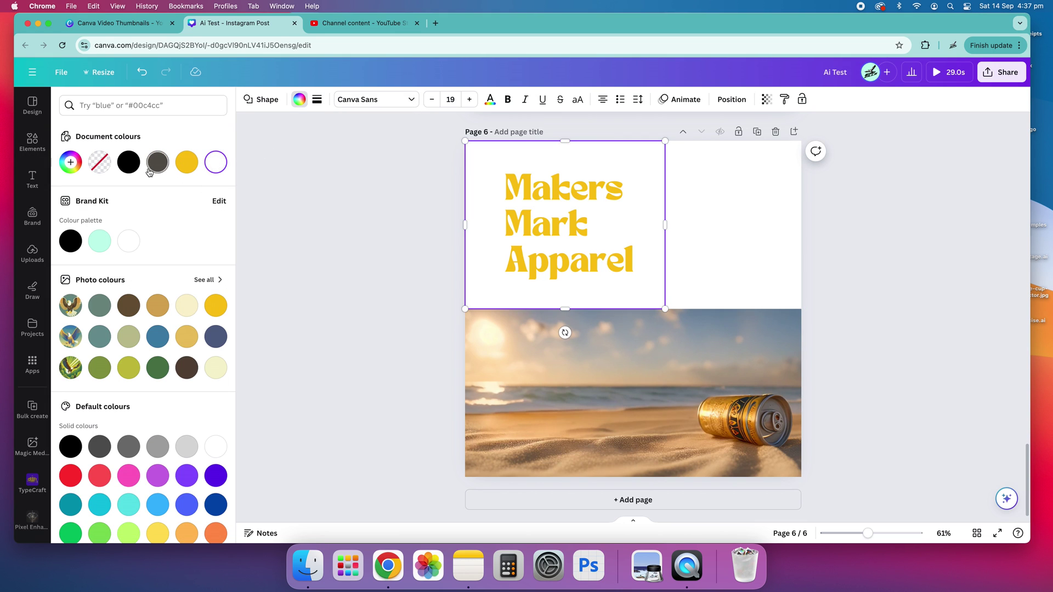
left_click(128, 162)
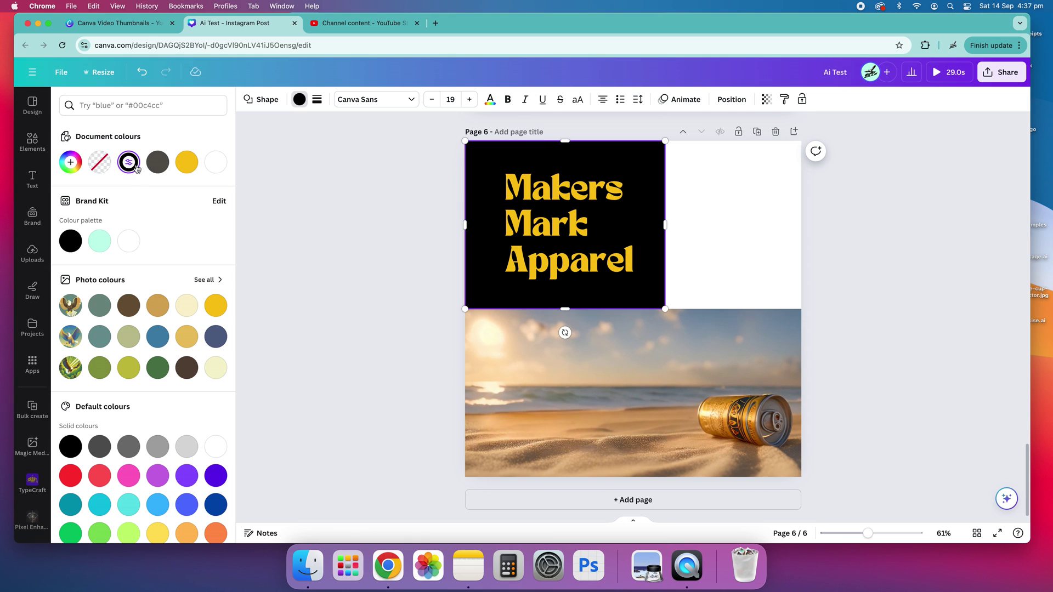
left_click(216, 162)
key("Escape")
left_click(741, 258)
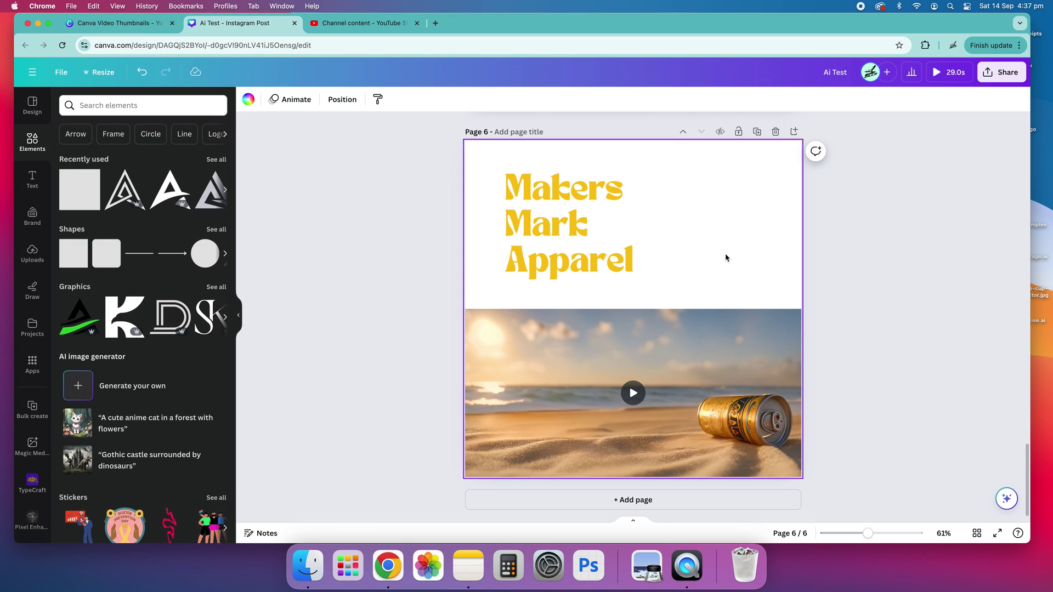
left_click(599, 160)
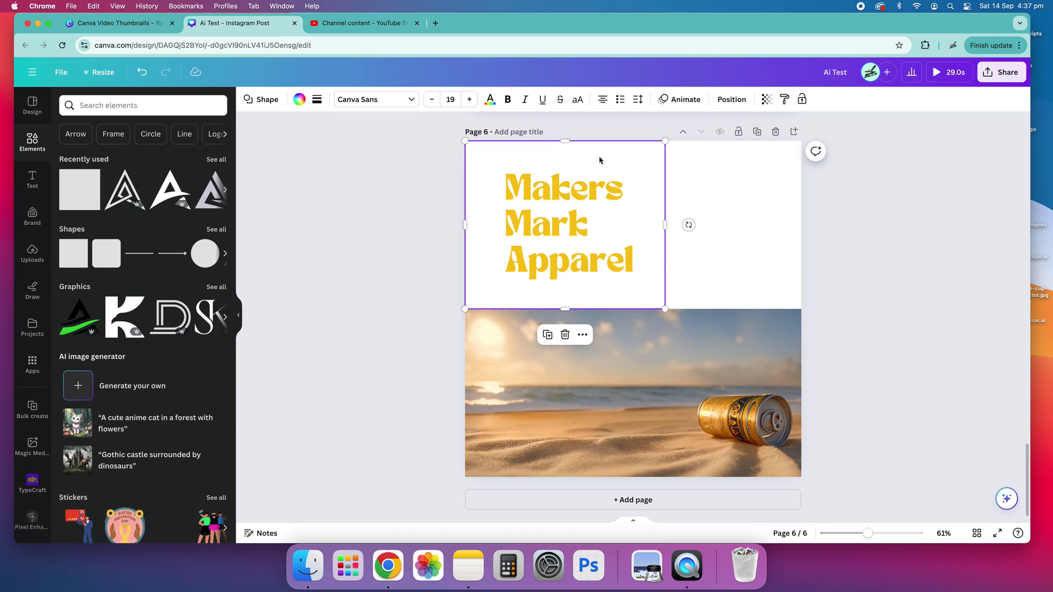
key("super+v")
key("super+z")
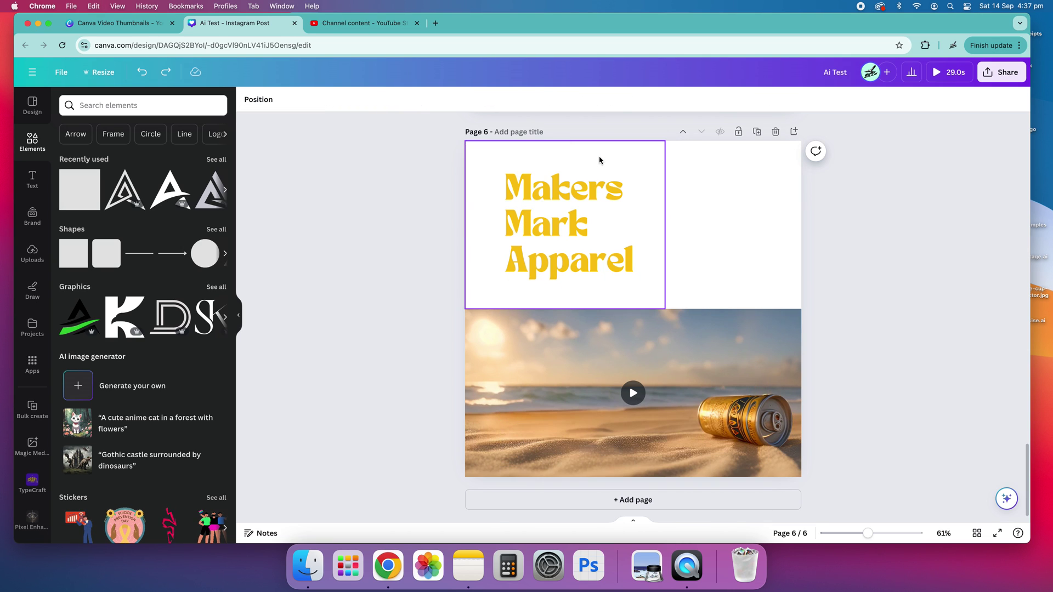
key("super+v")
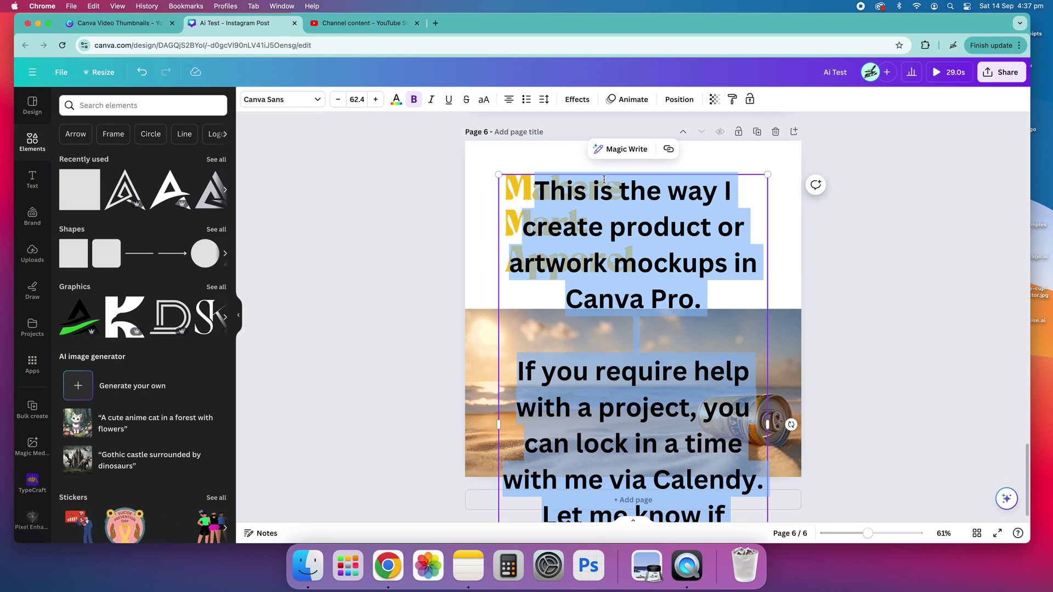
key("super+z")
Duplicate the white rectangle and place the copy directly beside the original, filling the upper-right part of the page.
left_click(497, 147)
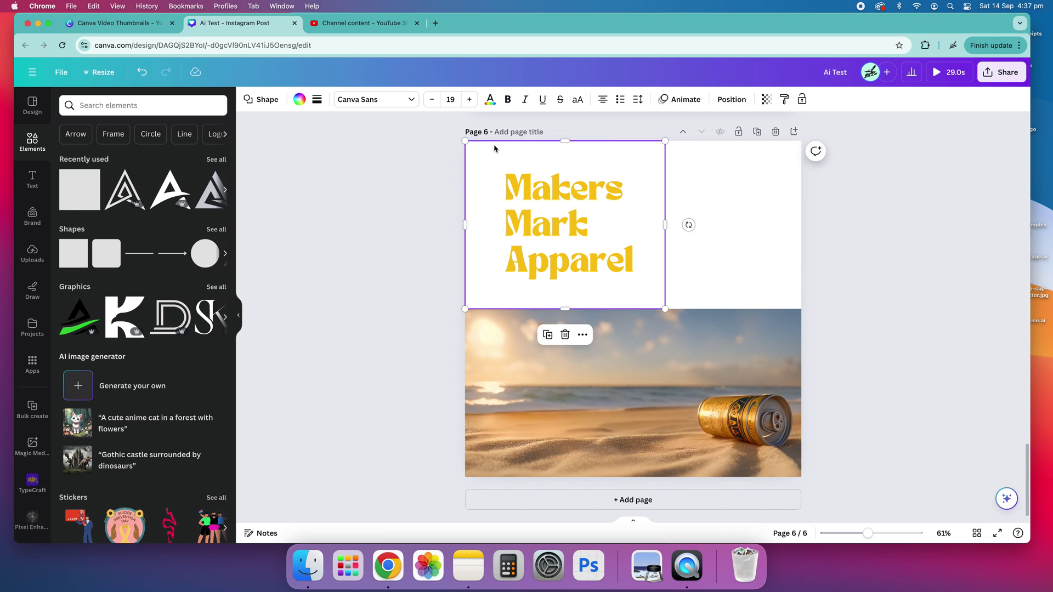
key("super+d")
left_click_drag(527, 217, 722, 210)
left_click(949, 237)
Fill the copied rectangle with the same golden yellow as the title text, after trying grey.
left_click(780, 212)
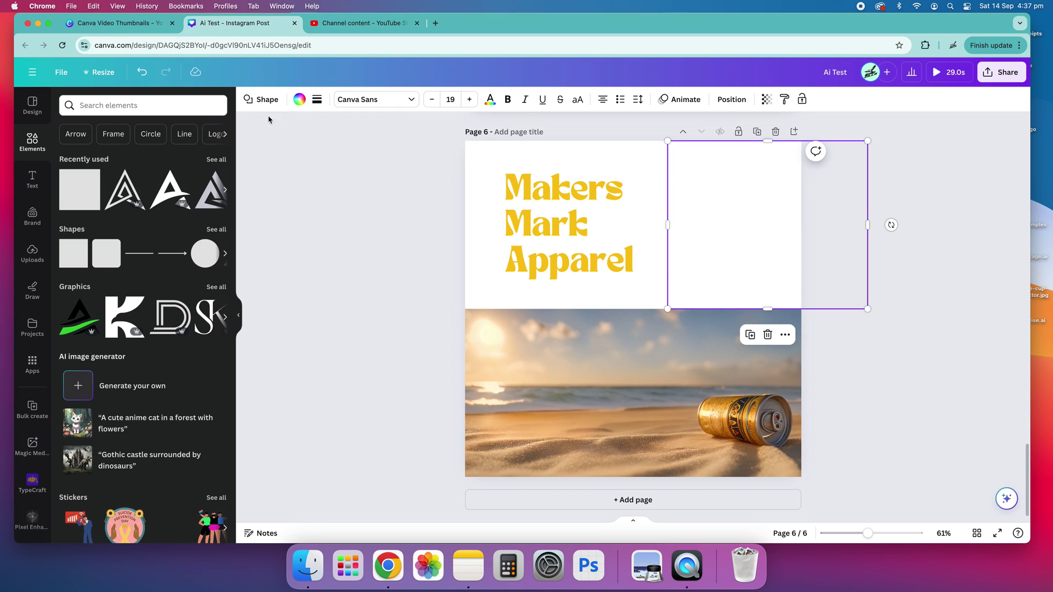
left_click(299, 100)
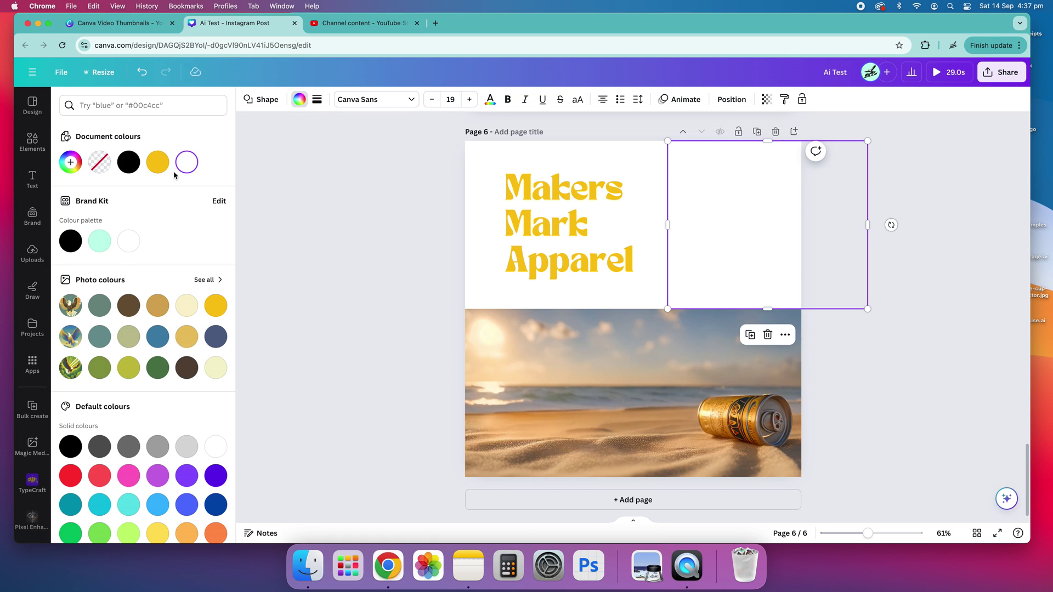
scroll(153, 360, "down", 3)
left_click(157, 300)
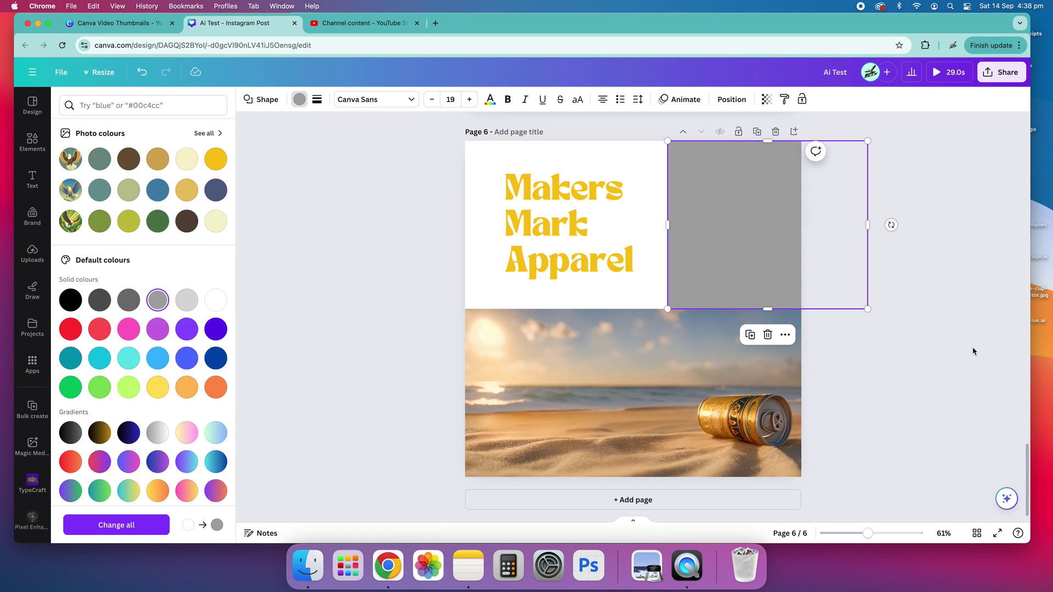
key("Escape")
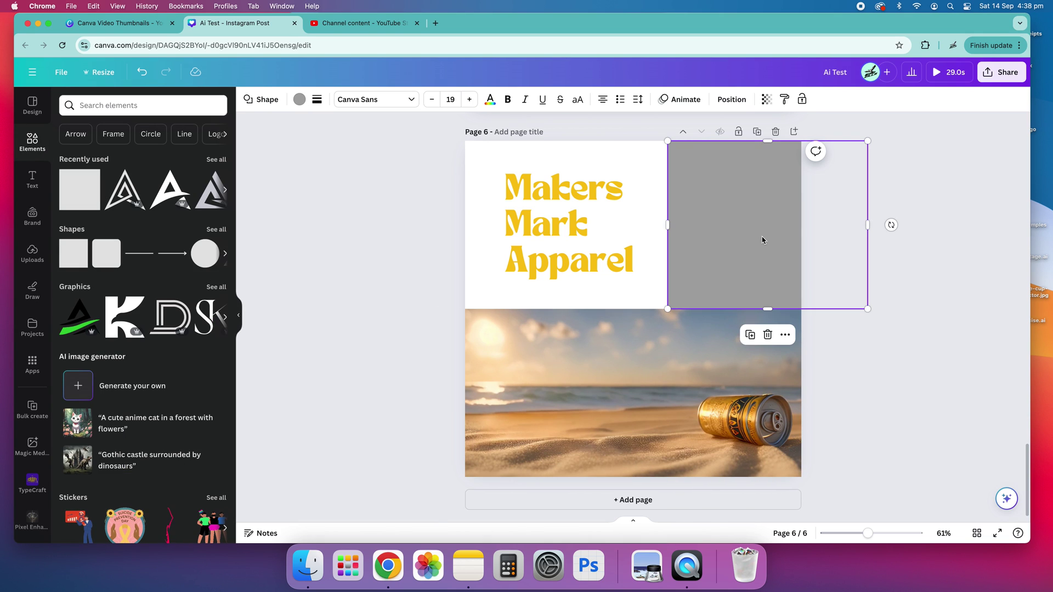
left_click(299, 99)
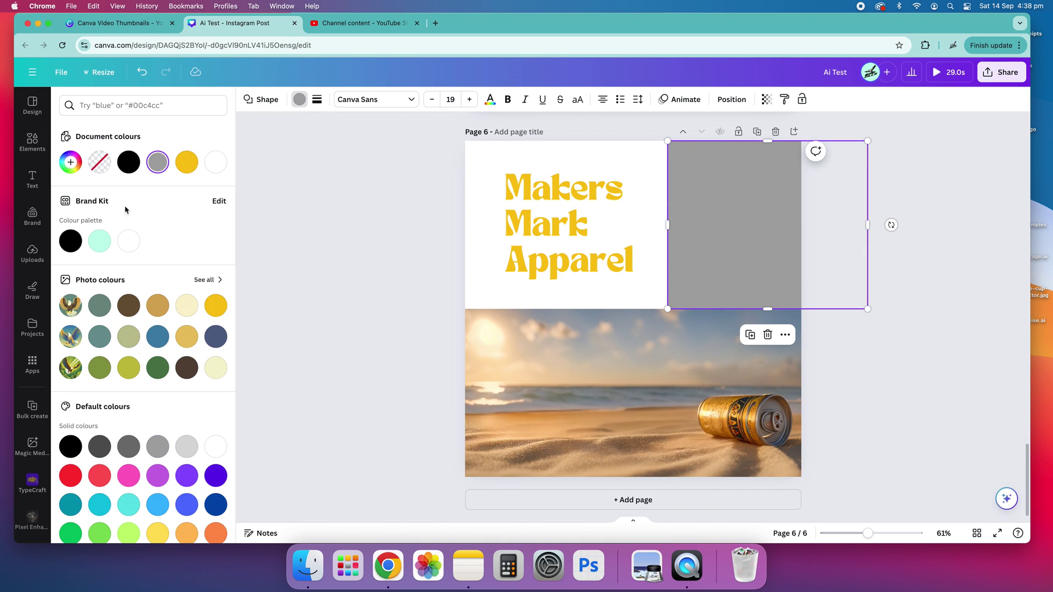
left_click(186, 161)
key("Escape")
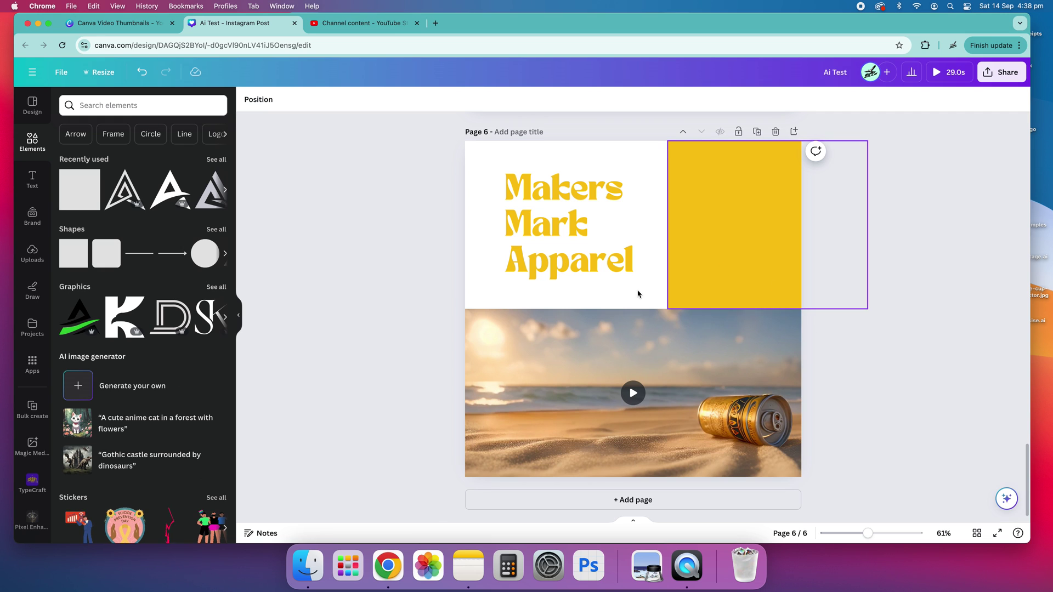
Enlarge and reposition the video in the lower half of the page so the beer can is shown larger.
left_click_drag(657, 350, 630, 342)
left_click(877, 274)
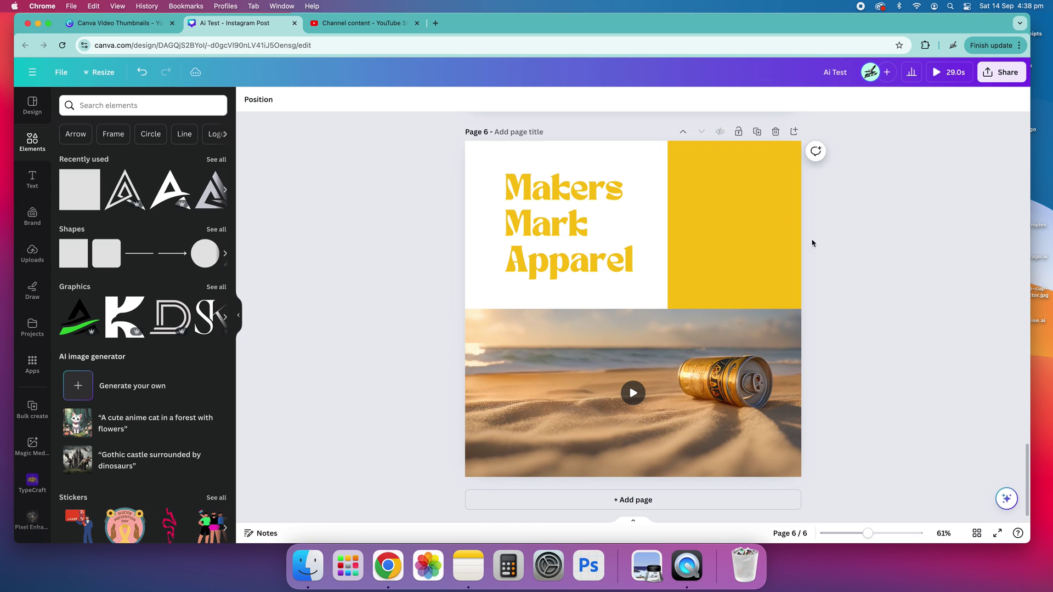
Duplicate the "Makers Mark Apparel" title and place the copy over the video.
left_click(32, 179)
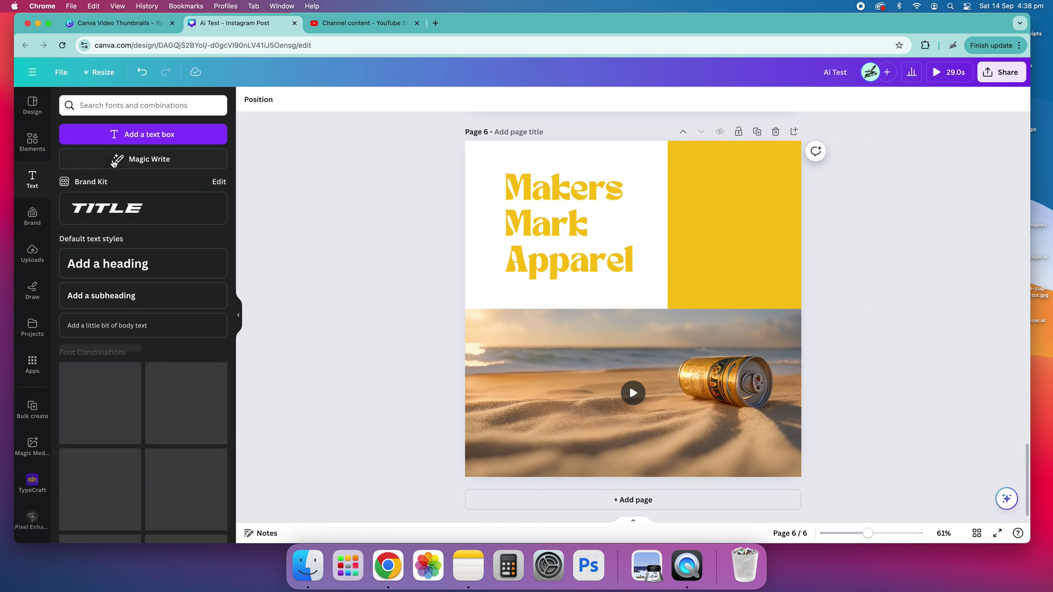
left_click(600, 213)
key("super+d")
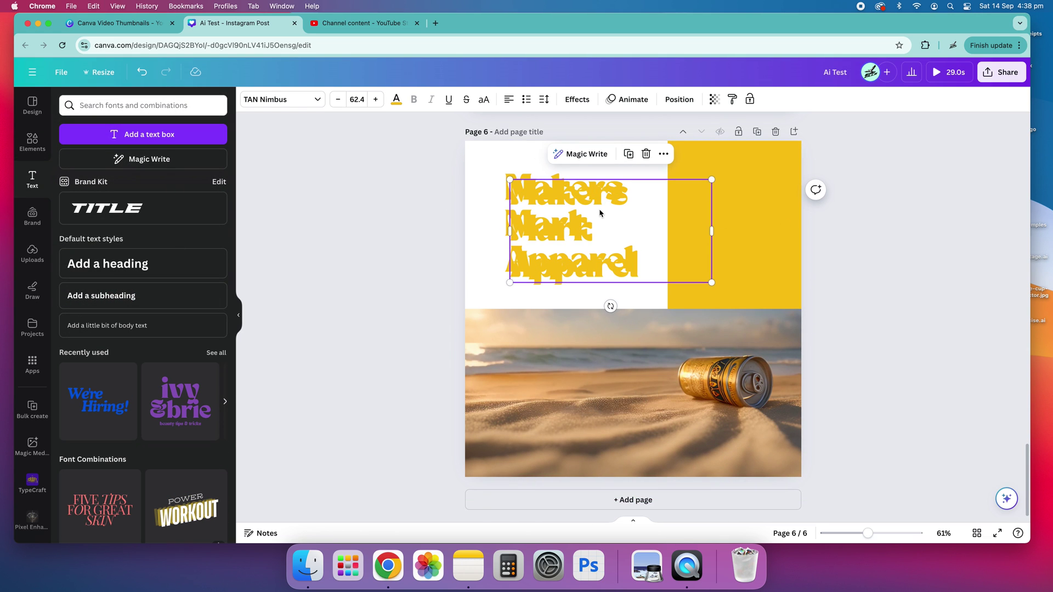
left_click_drag(594, 220, 583, 378)
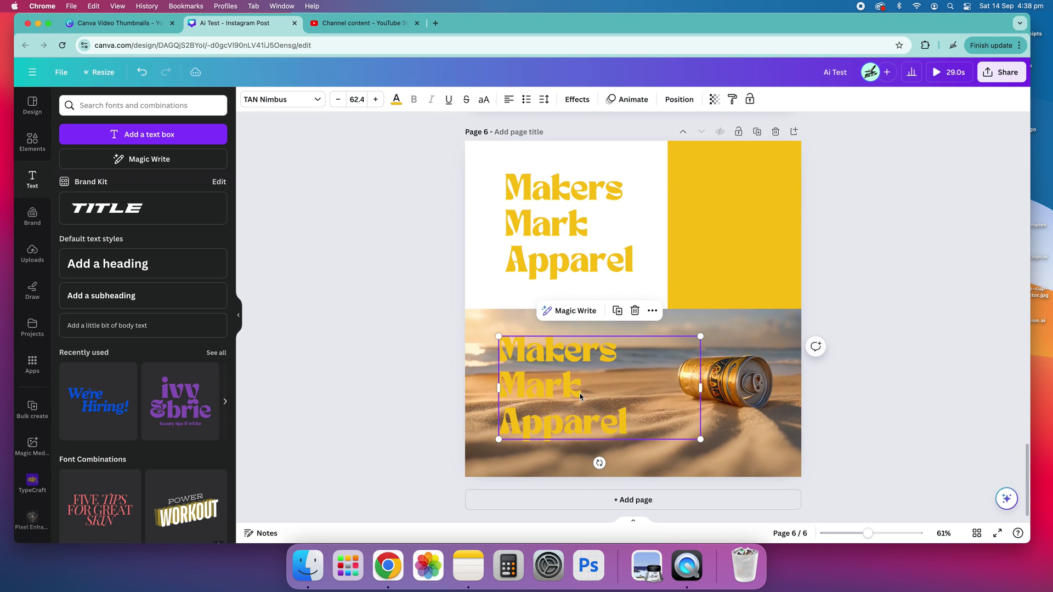
Replace the copied title's text with "0 Calories" and "100% Fun" on two lines.
left_click_drag(502, 351, 579, 394)
key("super+a")
type("O")
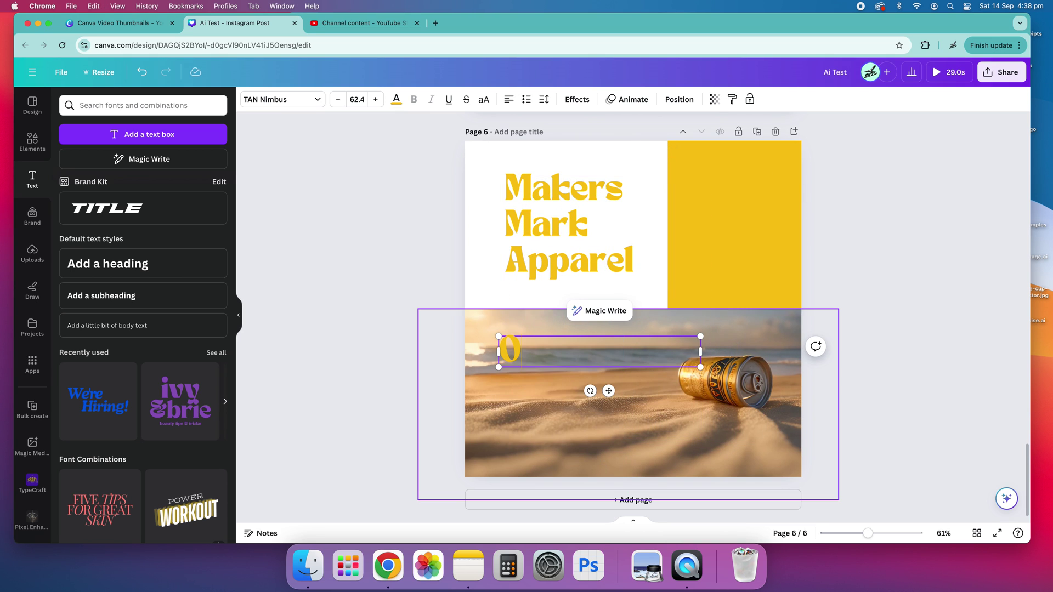
type(" Calores")
key("BackSpace")
type("ies ")
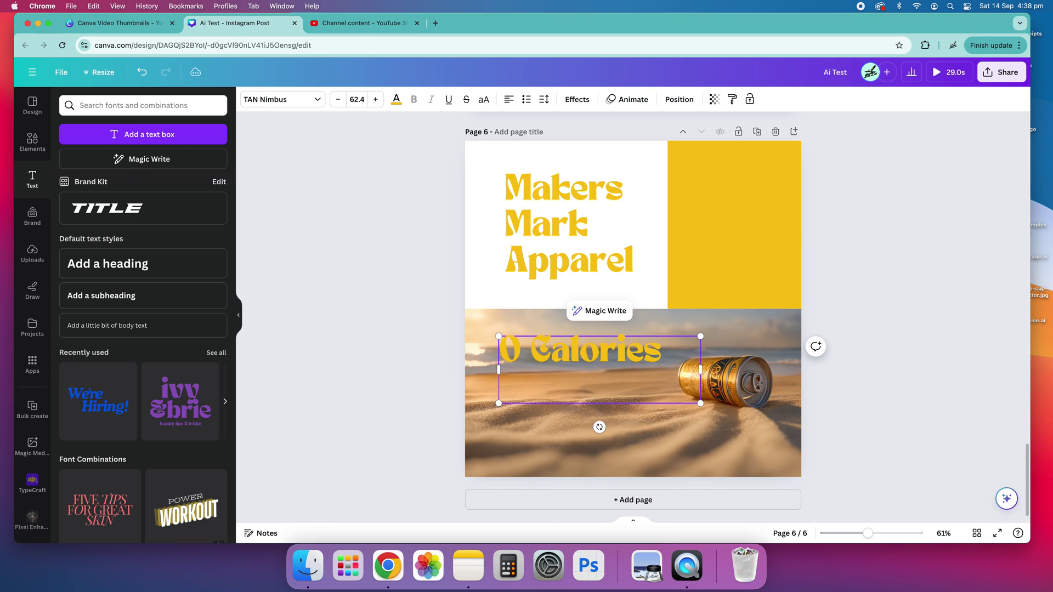
type("100% Fun")
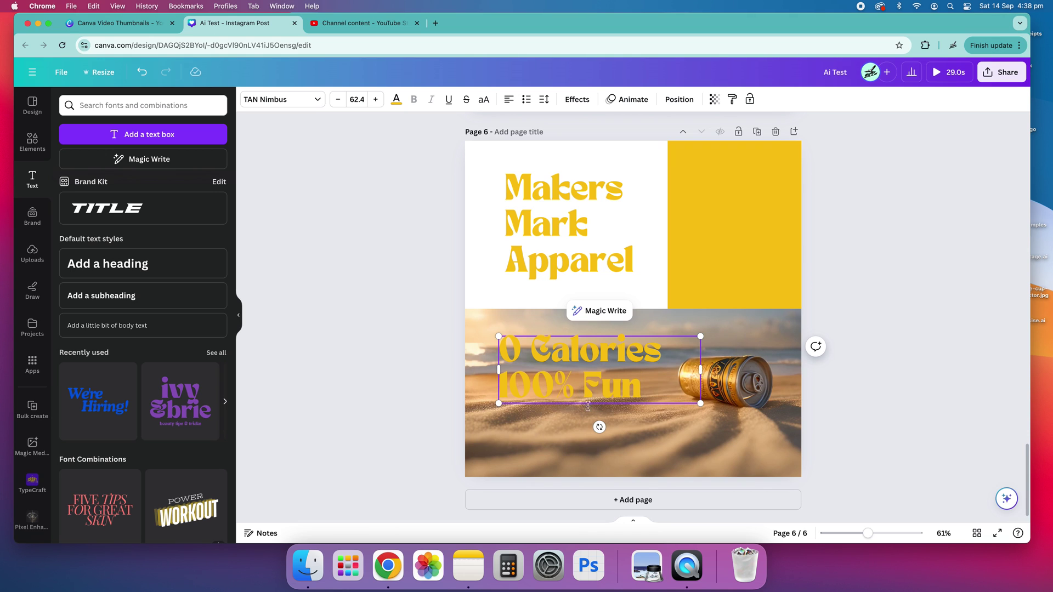
Scale the "0 Calories 100% Fun" text down to about size 44.3 and move it onto the yellow rectangle.
left_click_drag(614, 372, 616, 402)
left_click_drag(706, 434, 648, 413)
left_click_drag(583, 390, 751, 224)
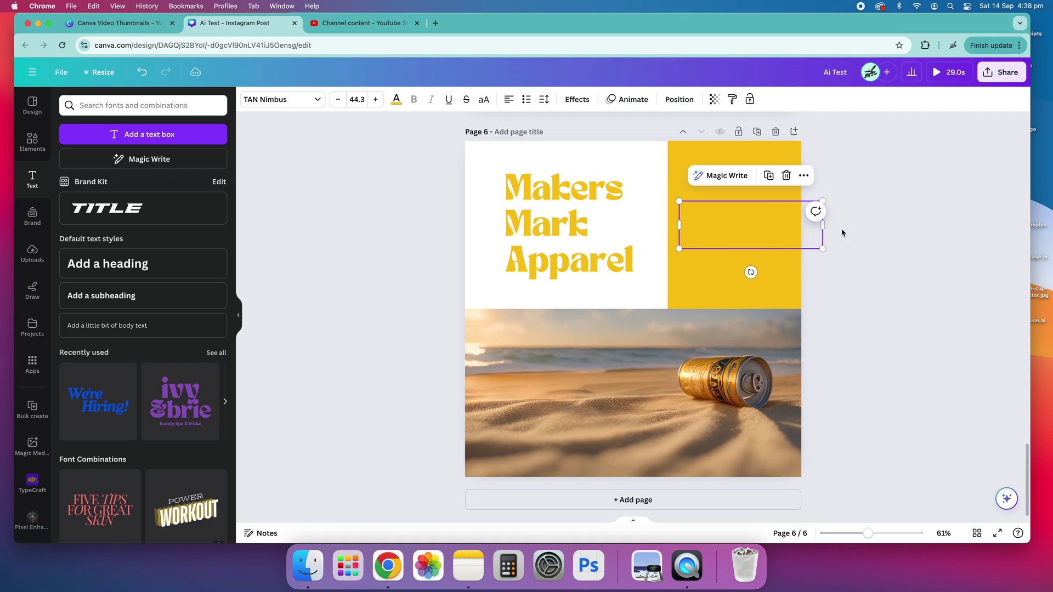
Change the colour of the "0 Calories 100% Fun" text to white.
left_click(395, 99)
left_click(157, 162)
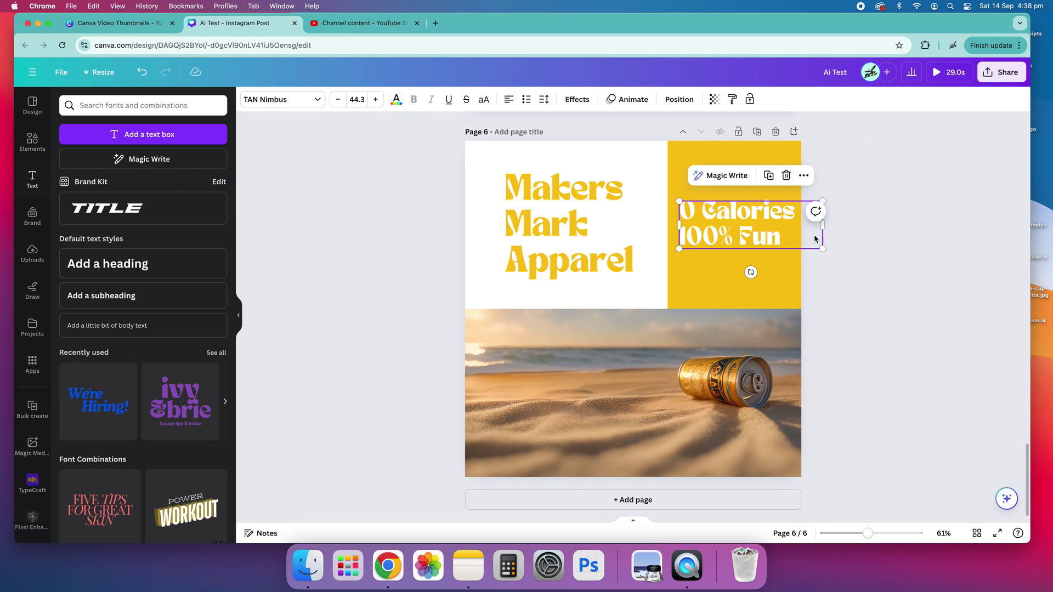
left_click(919, 261)
Narrow the "0 Calories 100% Fun" text box to fit the yellow rectangle and insert a blank line before "100% Fun".
left_click(797, 232)
left_click_drag(823, 225, 754, 216)
double_click(754, 216)
left_click(778, 215)
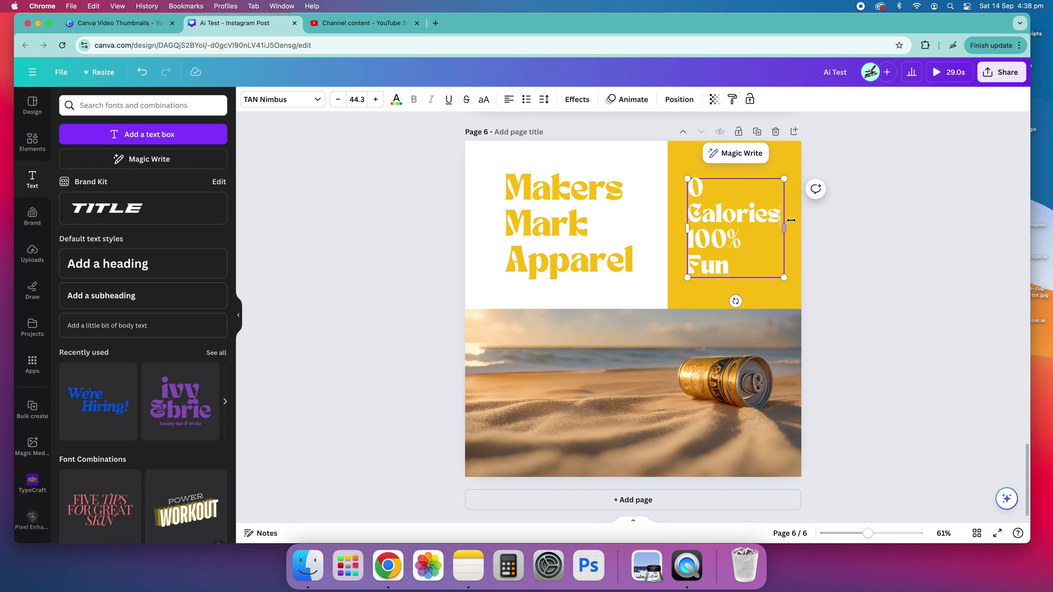
key("Return")
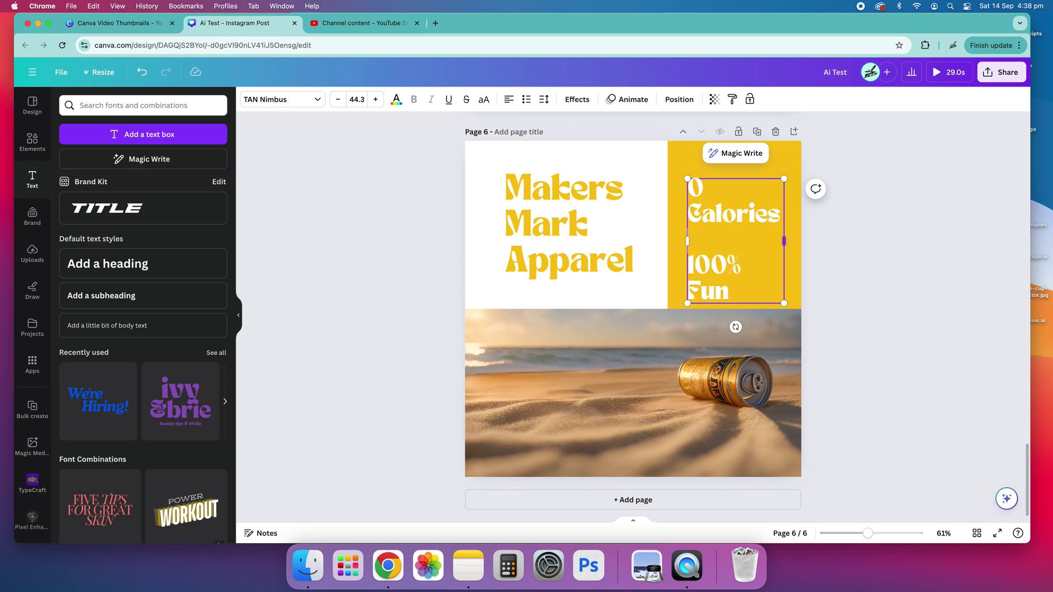
Shrink the "0 Calories 100% Fun" text to about size 39.2 and centre it within the yellow rectangle.
left_click(825, 268)
left_click_drag(743, 268, 752, 258)
left_click_drag(792, 163, 784, 175)
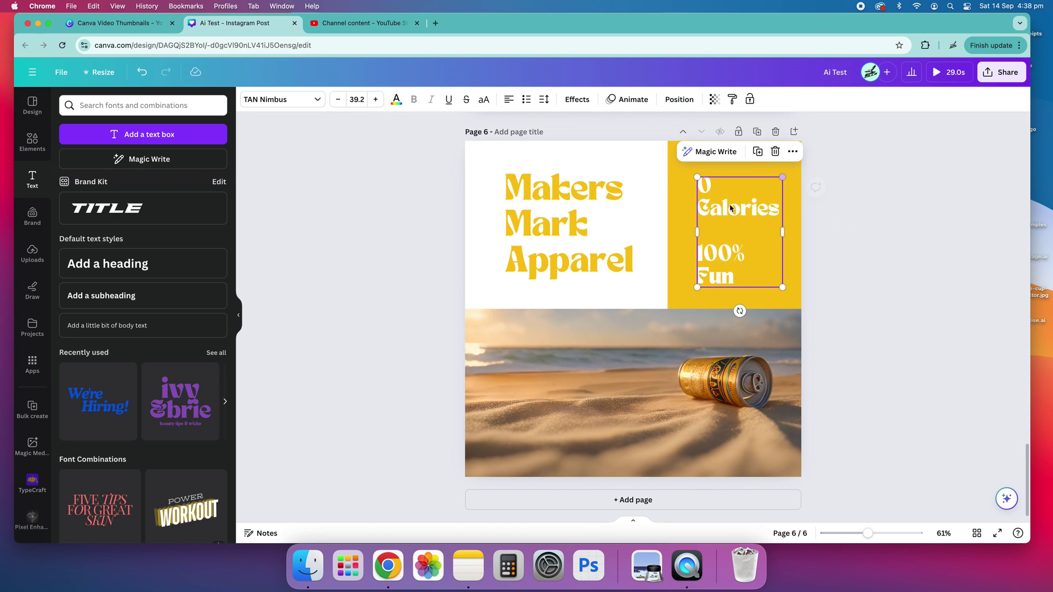
left_click_drag(740, 230, 745, 230)
left_click(858, 243)
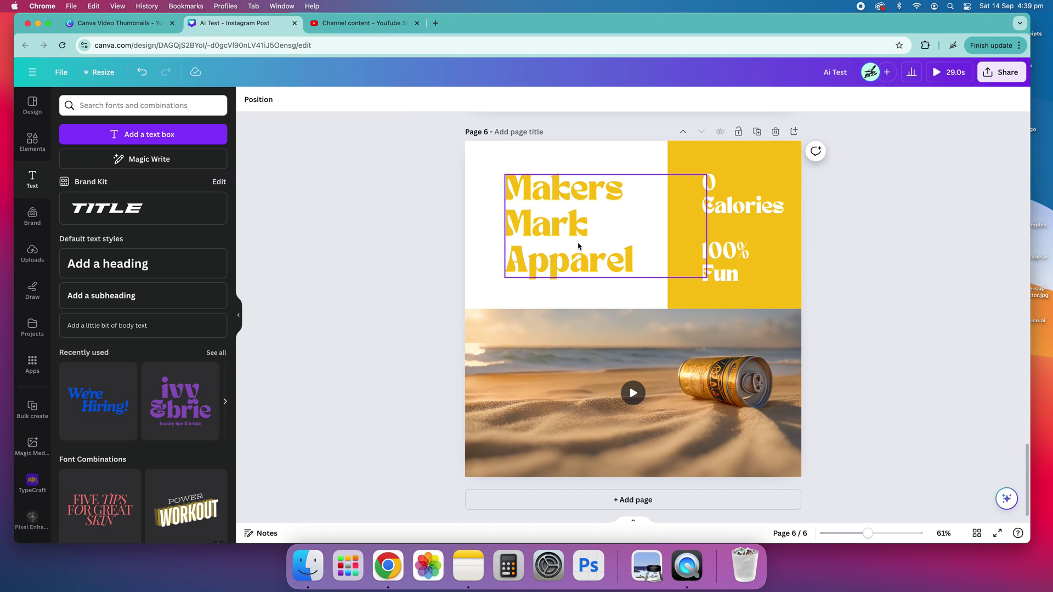
Replace the word "Apparel" in the title with "Beer".
left_click(620, 257)
left_click_drag(629, 268, 500, 235)
left_click(505, 225)
double_click(571, 260)
type("Beer")
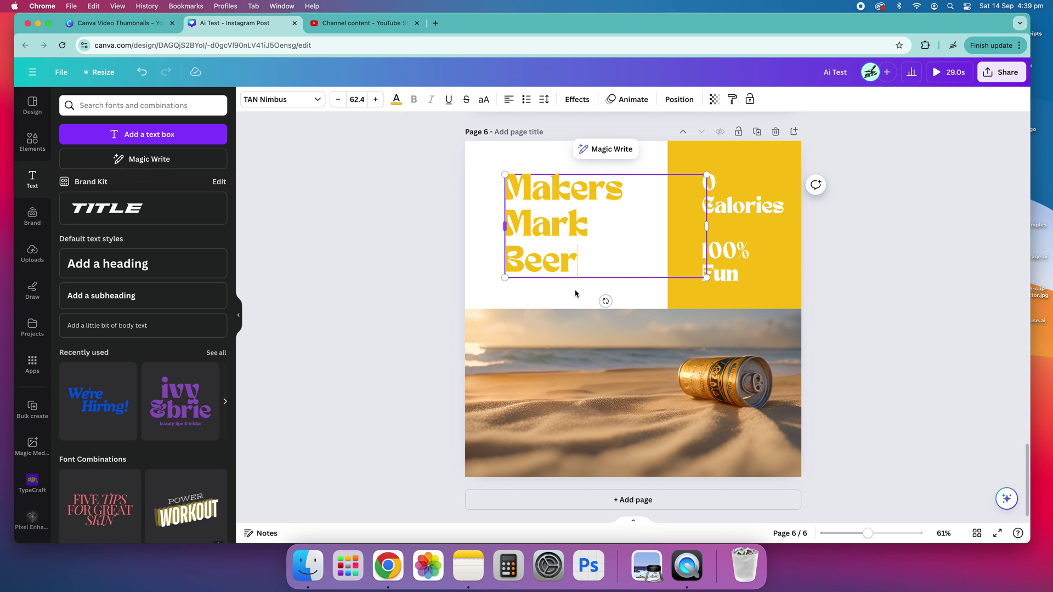
left_click(877, 270)
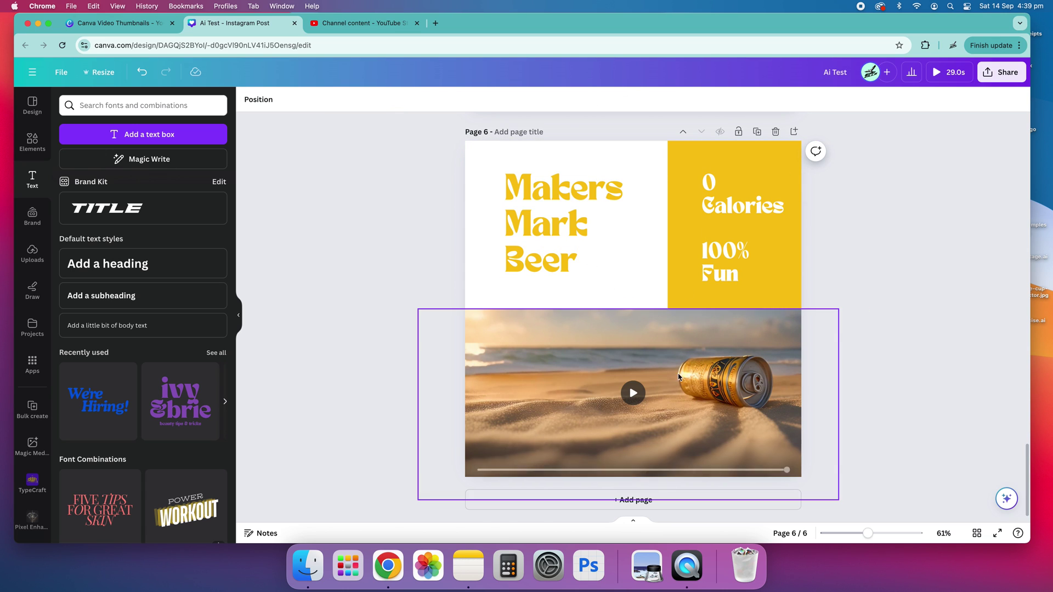
Shift the beach video slightly lower within its crop frame on page 6.
left_click(679, 429)
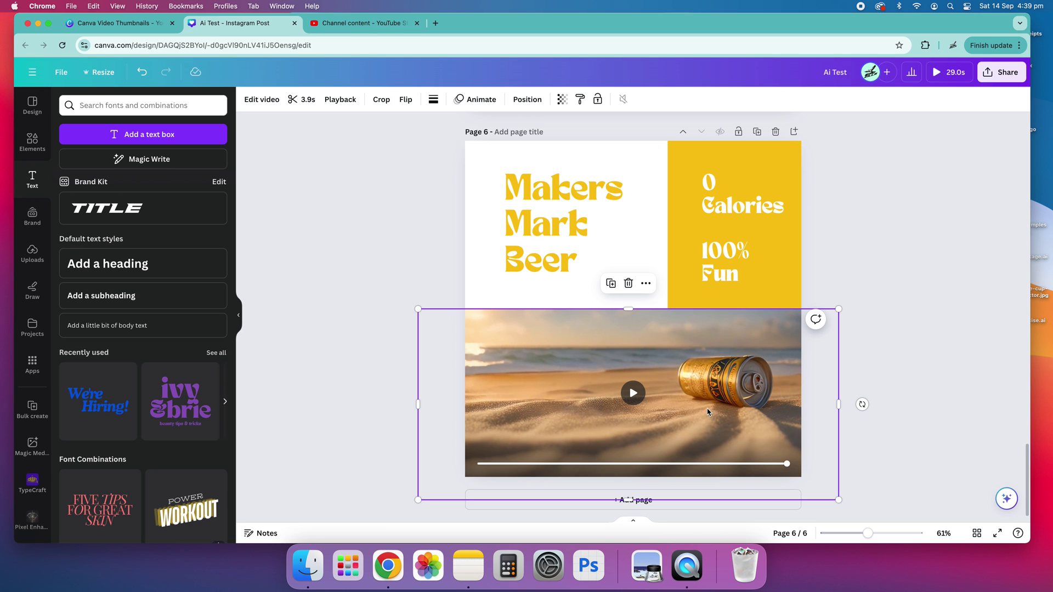
double_click(677, 426)
left_click_drag(707, 417, 707, 425)
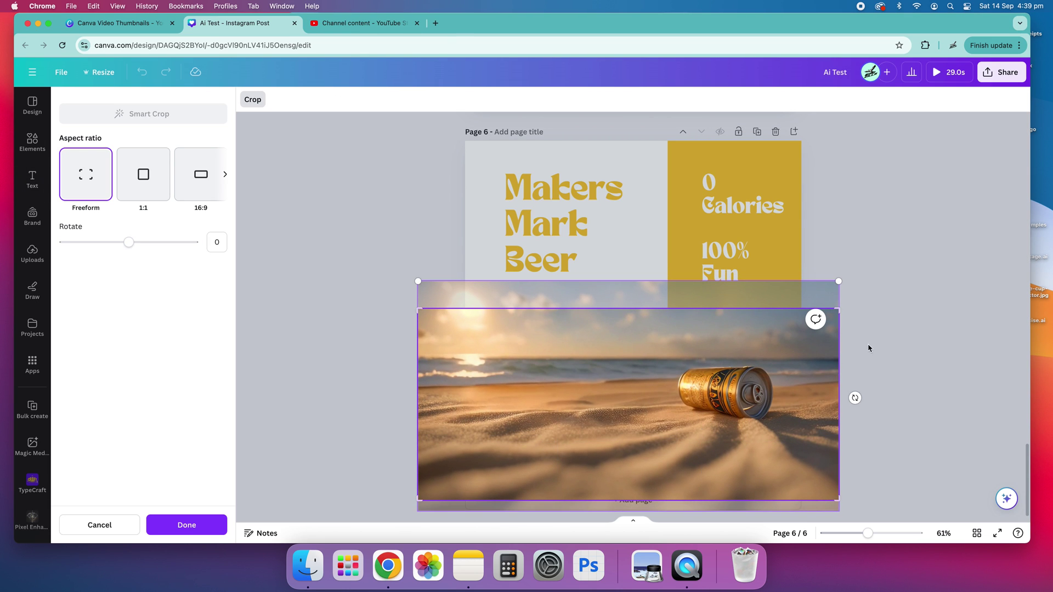
left_click(883, 329)
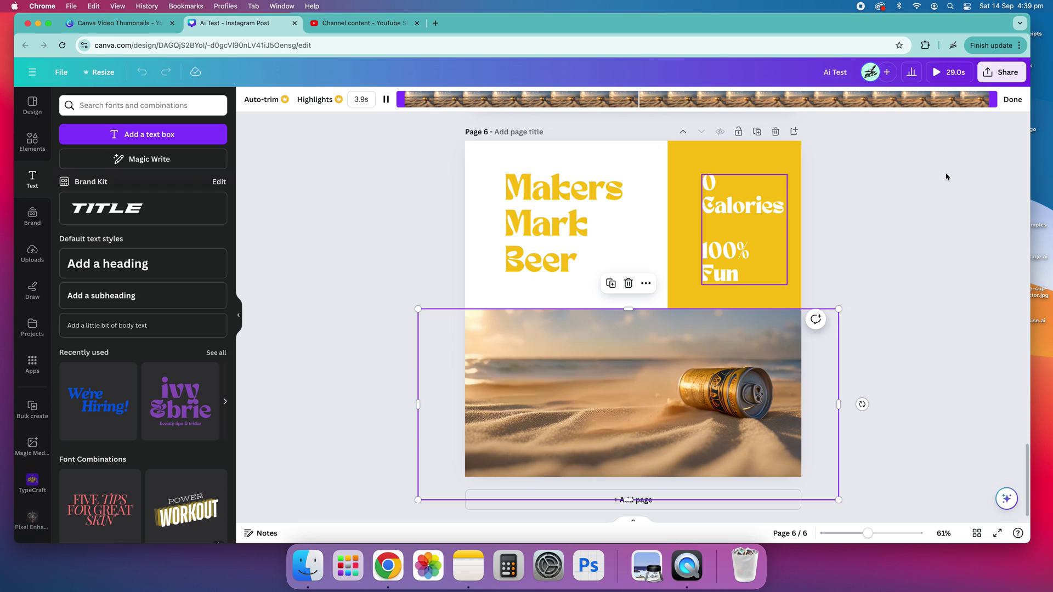
left_click(877, 172)
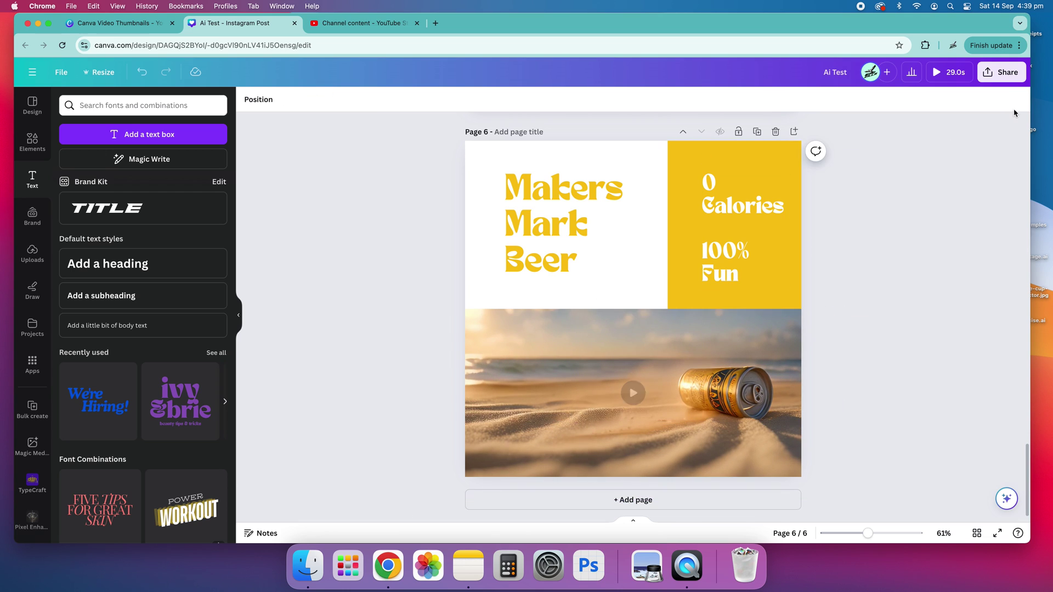
left_click(637, 251)
left_click_drag(707, 227, 637, 236)
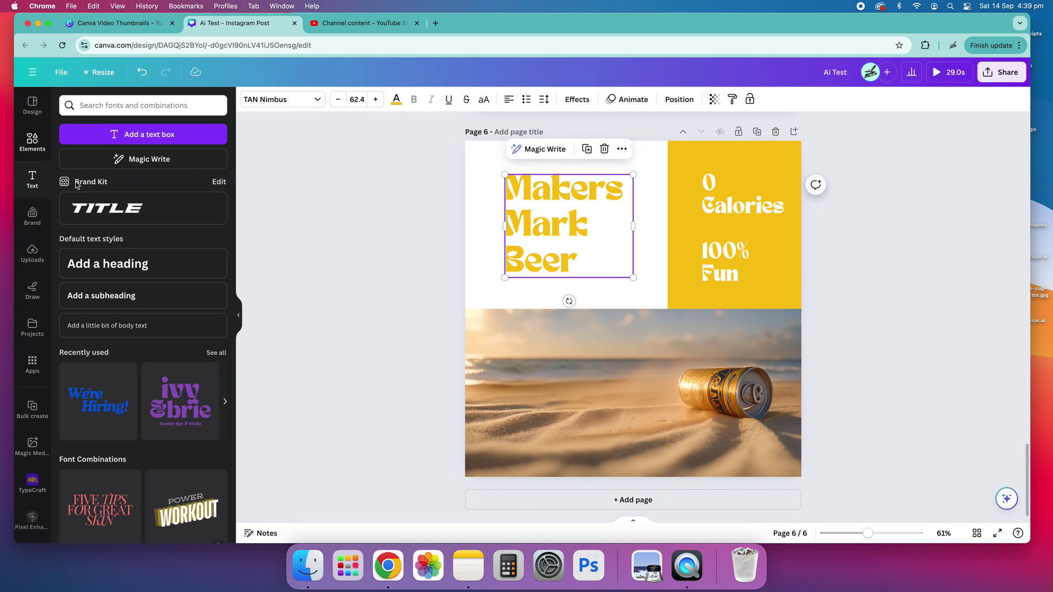
Generate a Magic Media video from "Beer can rolling on tropical beach at sunset. There is a mountain and birds flying in the background.".
left_click(32, 141)
left_click(214, 400)
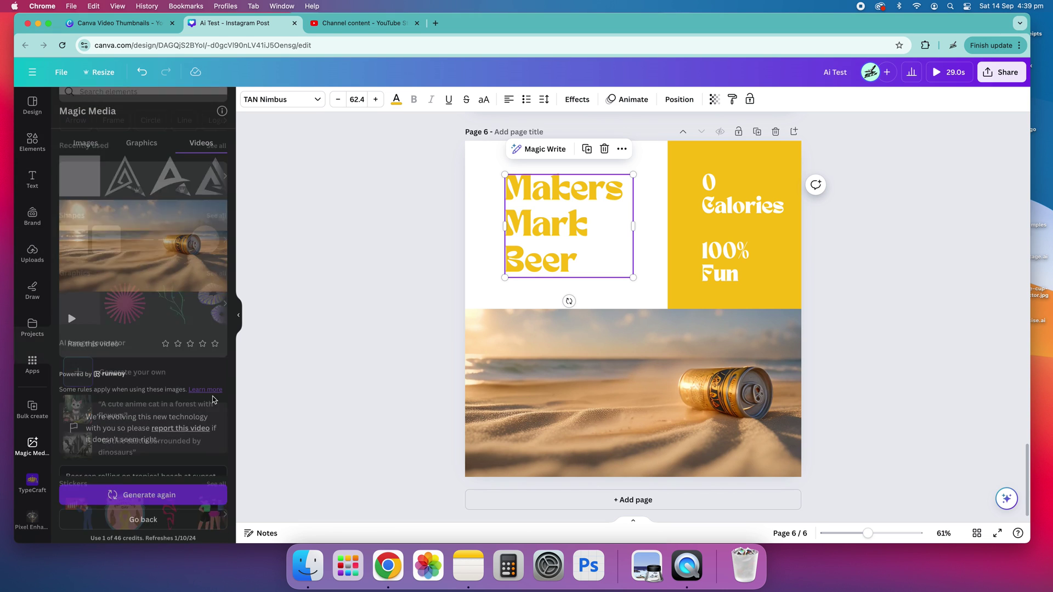
scroll(155, 408, "down", 2)
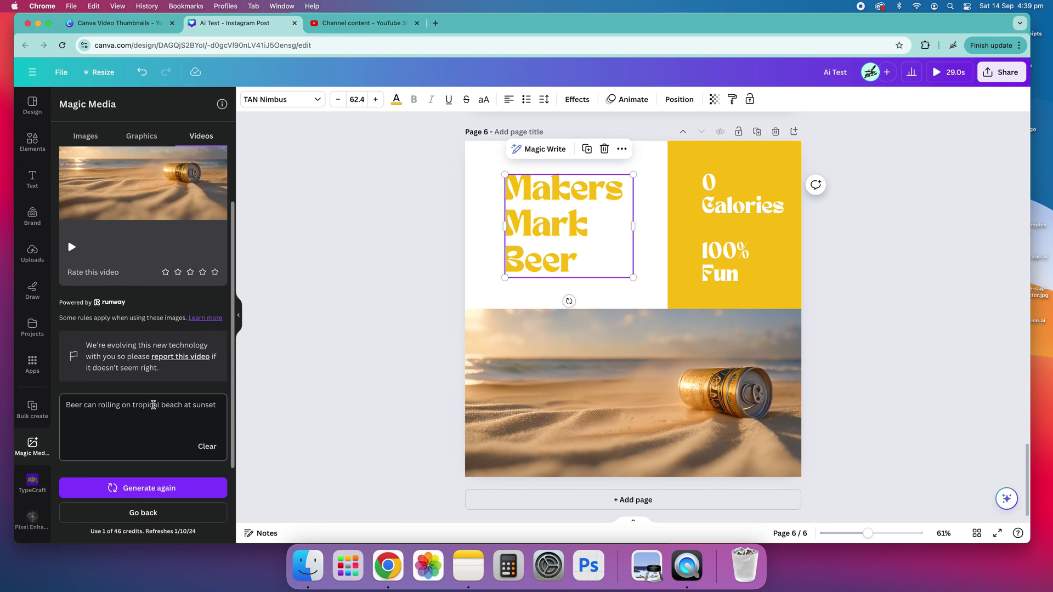
triple_click(123, 410)
key("super+c")
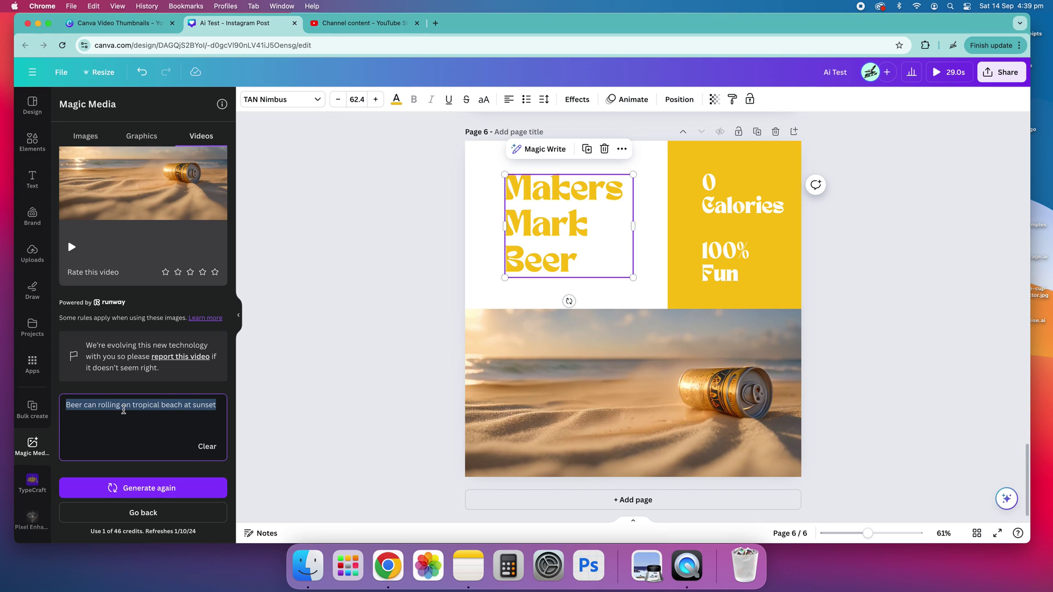
left_click(140, 512)
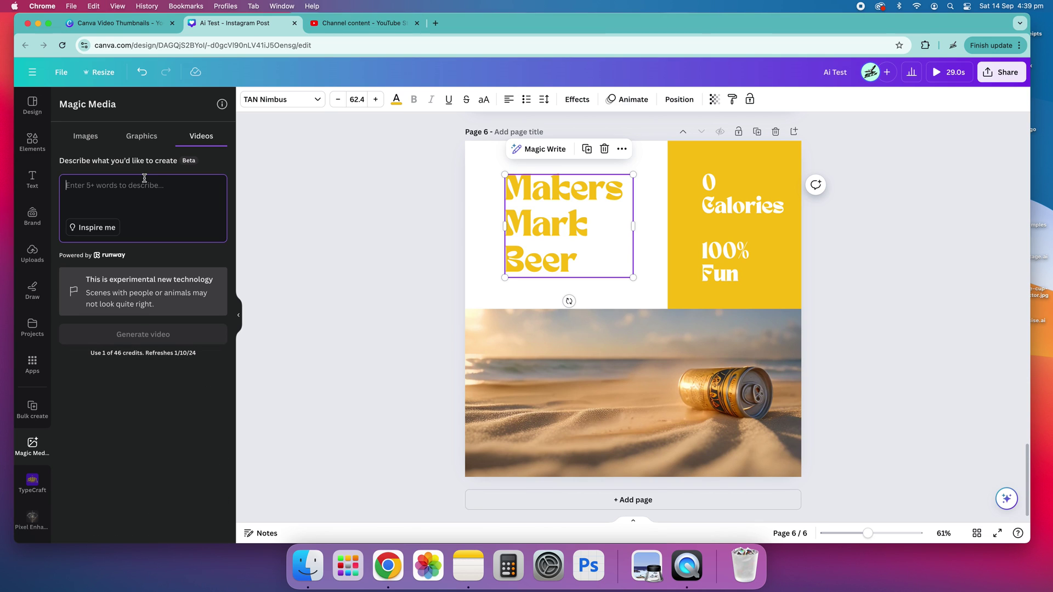
key("super+v")
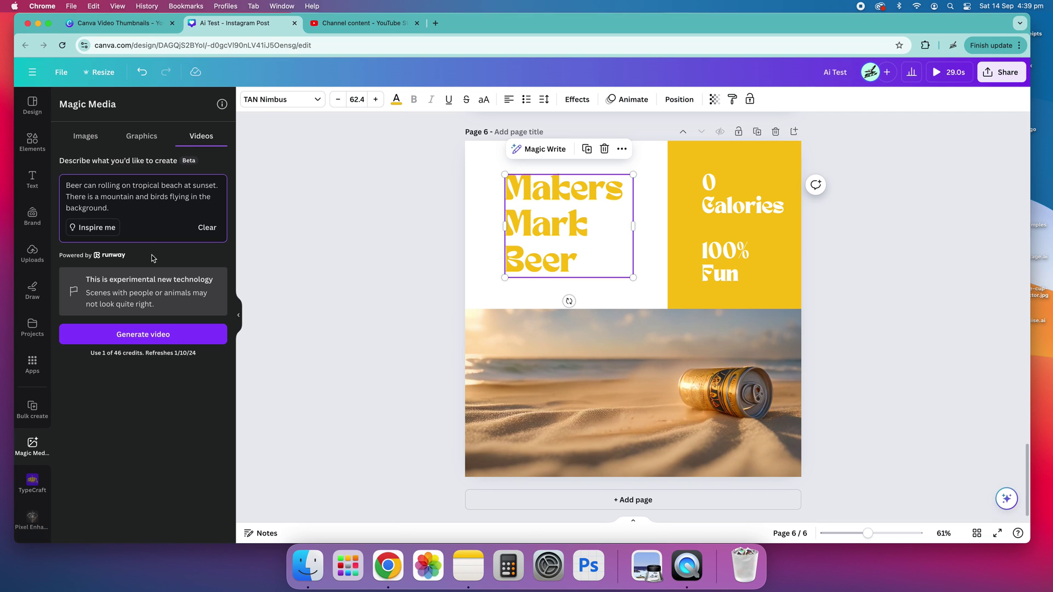
left_click(165, 335)
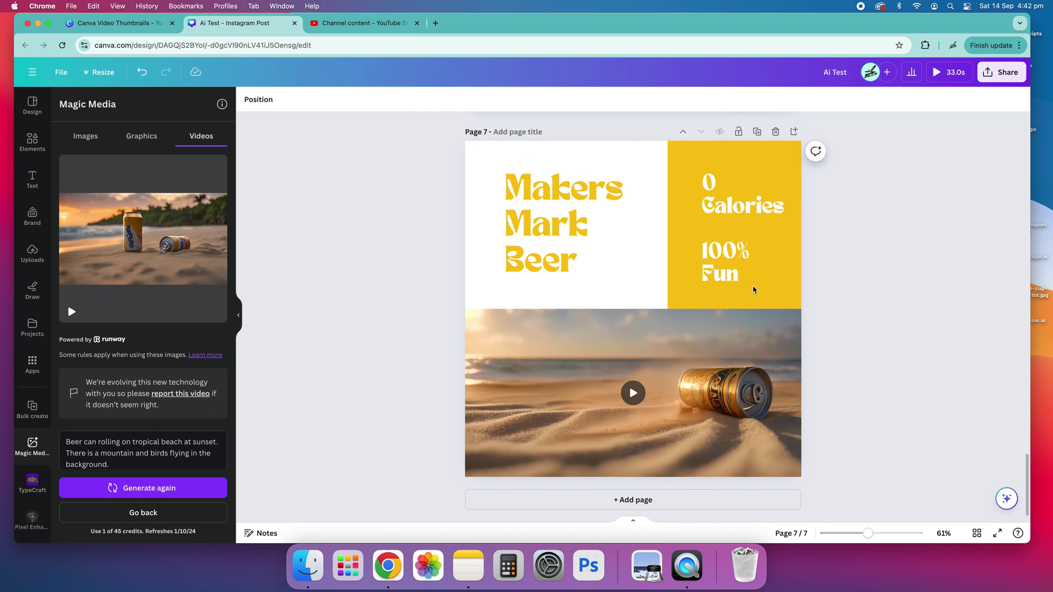
Duplicate page 7 and replace the beach video on the copy with the newly generated video of two beer cans.
mouse_move(165, 226)
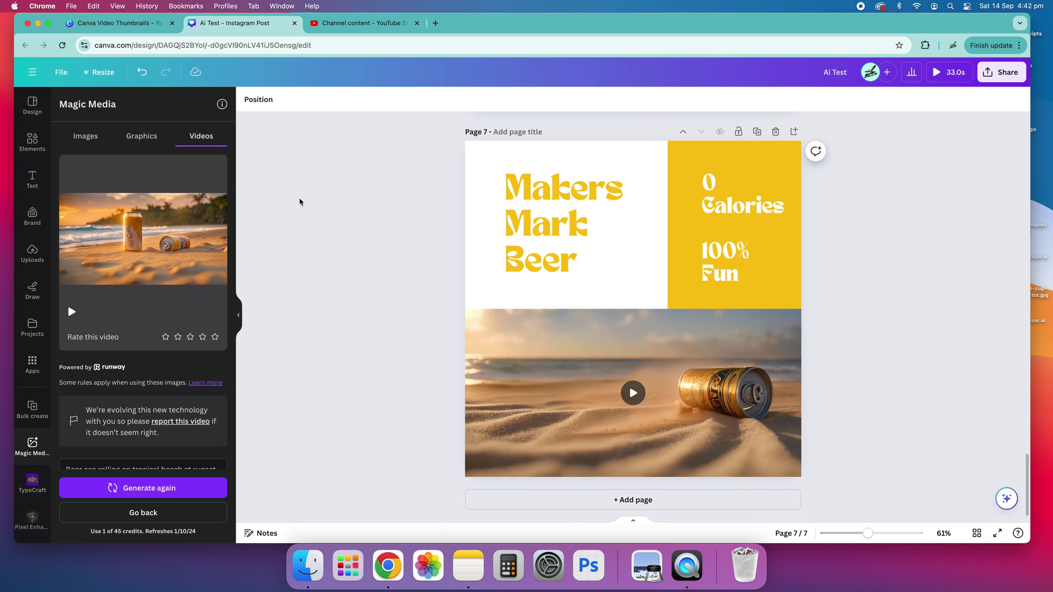
scroll(169, 341, "down", 2)
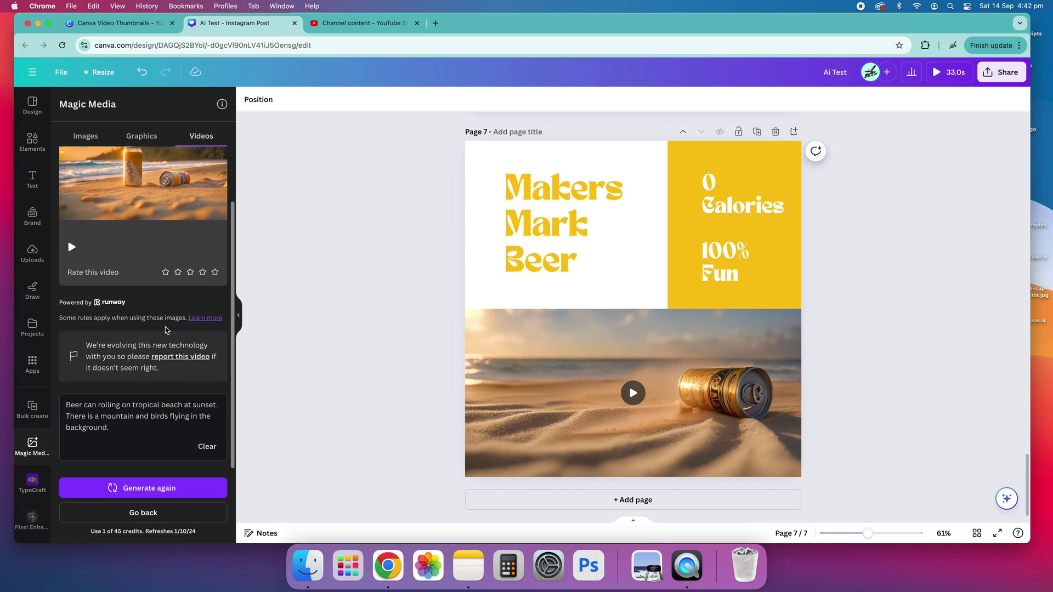
left_click(757, 132)
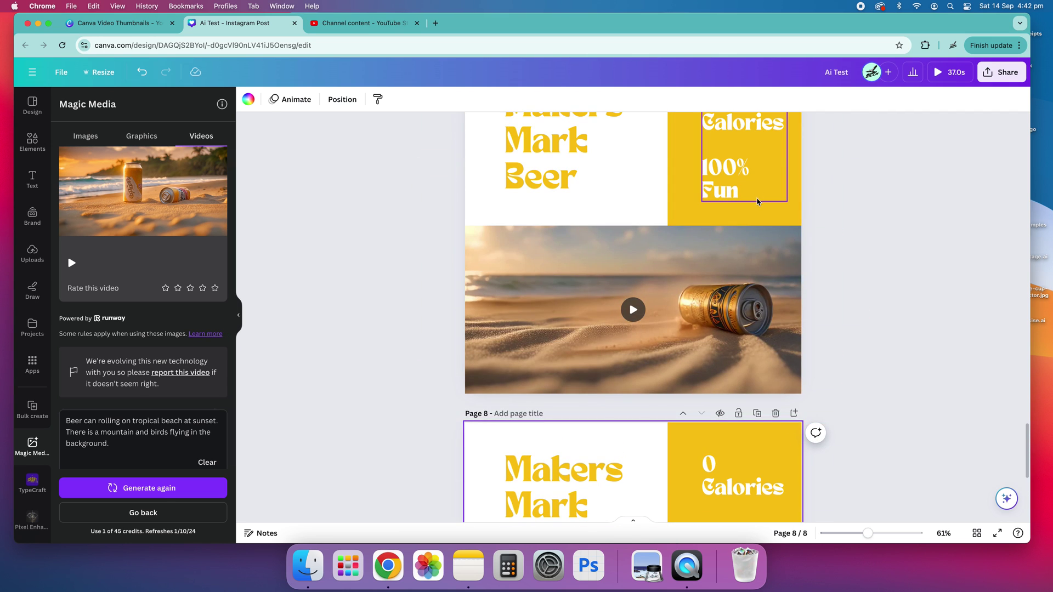
left_click_drag(421, 312, 422, 313)
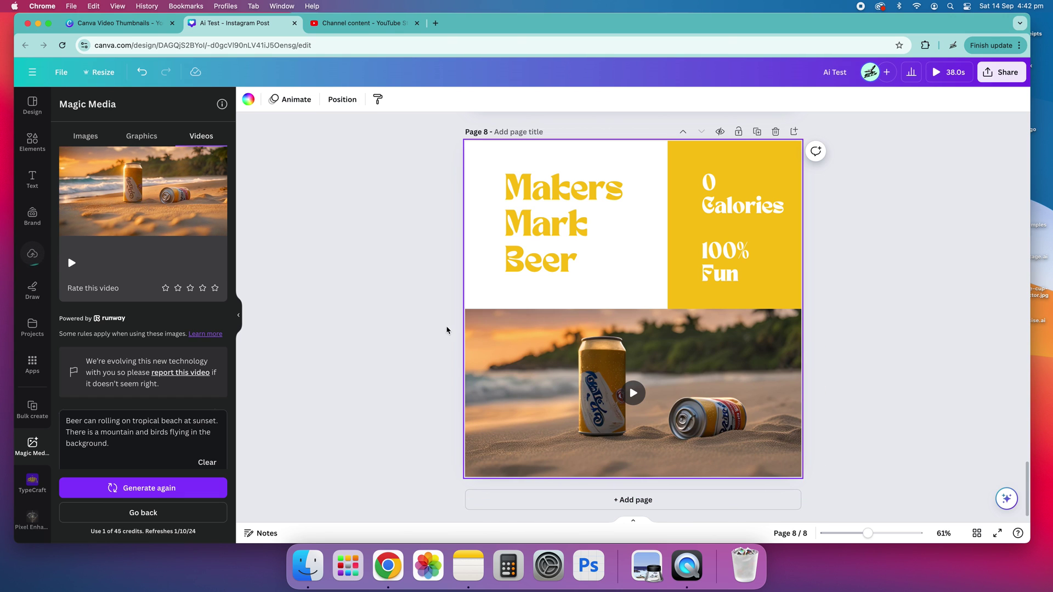
left_click(720, 356)
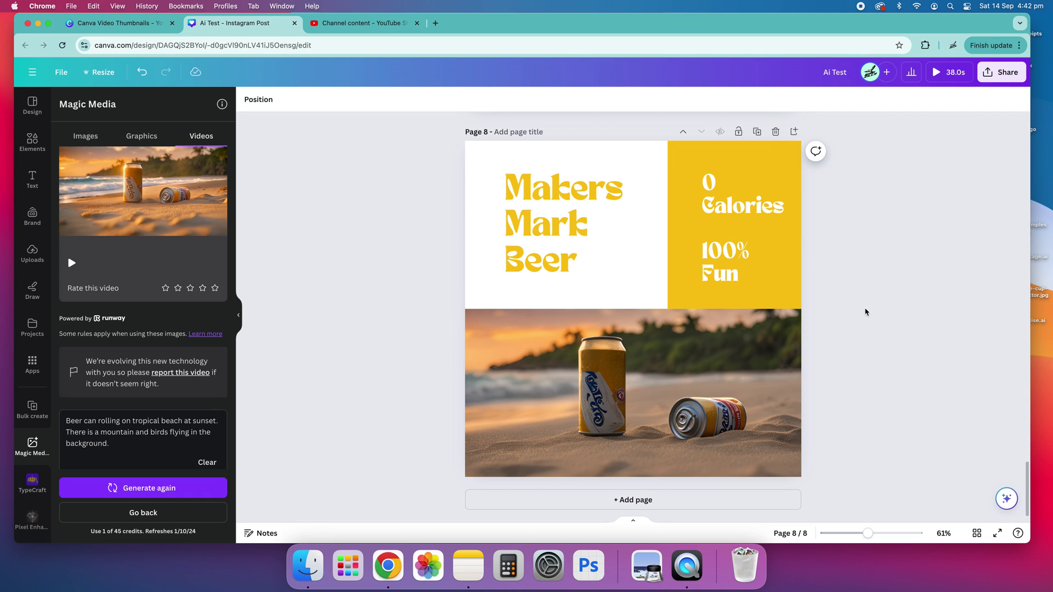
Delete the "0 Calories 100% Fun" text and the yellow rectangle behind it from page 8.
left_click(748, 257)
key("Delete")
left_click(775, 240)
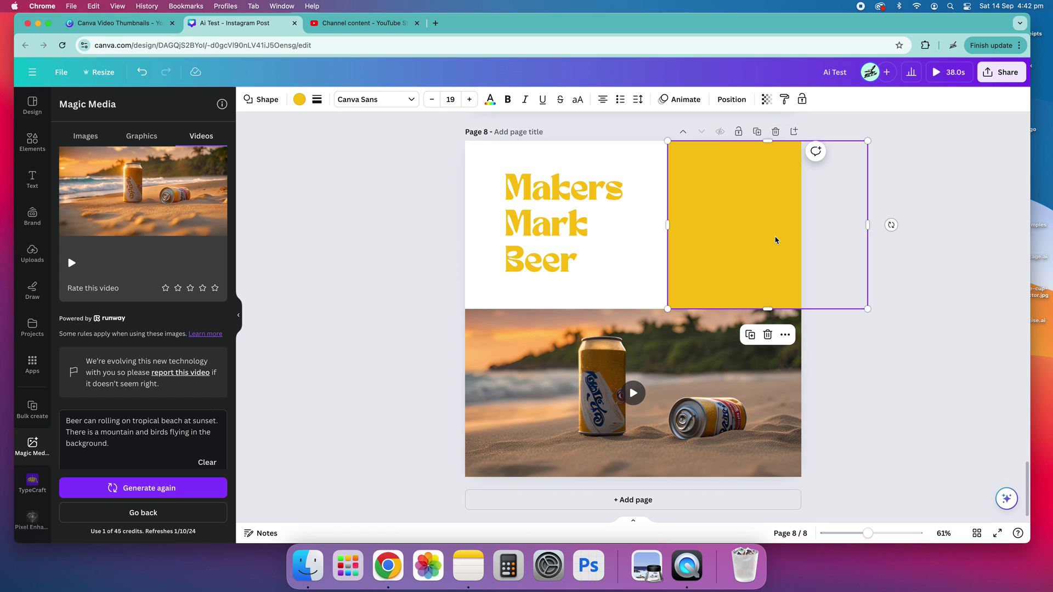
key("Delete")
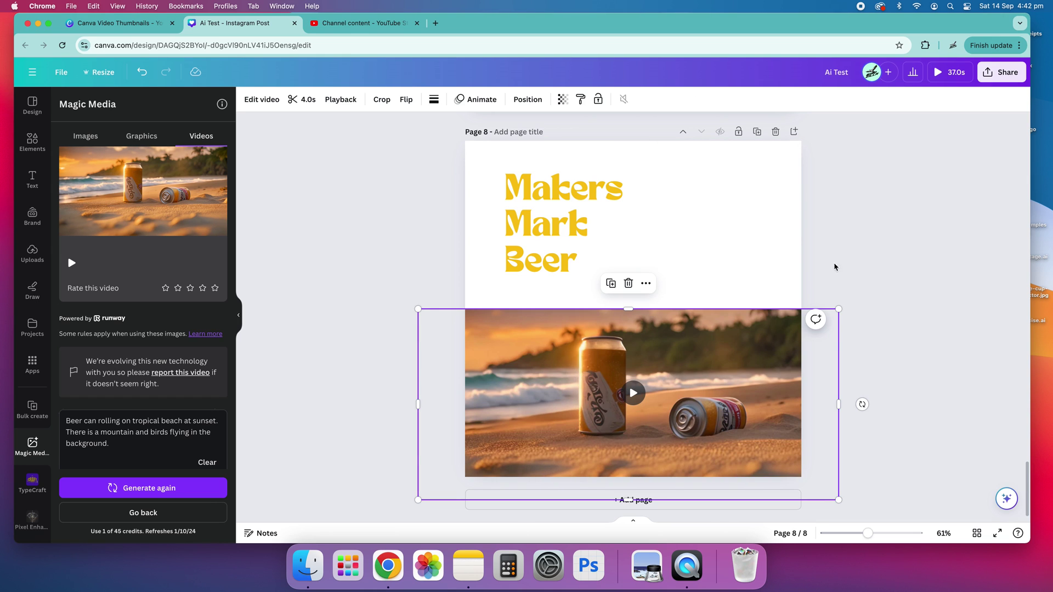
left_click(889, 240)
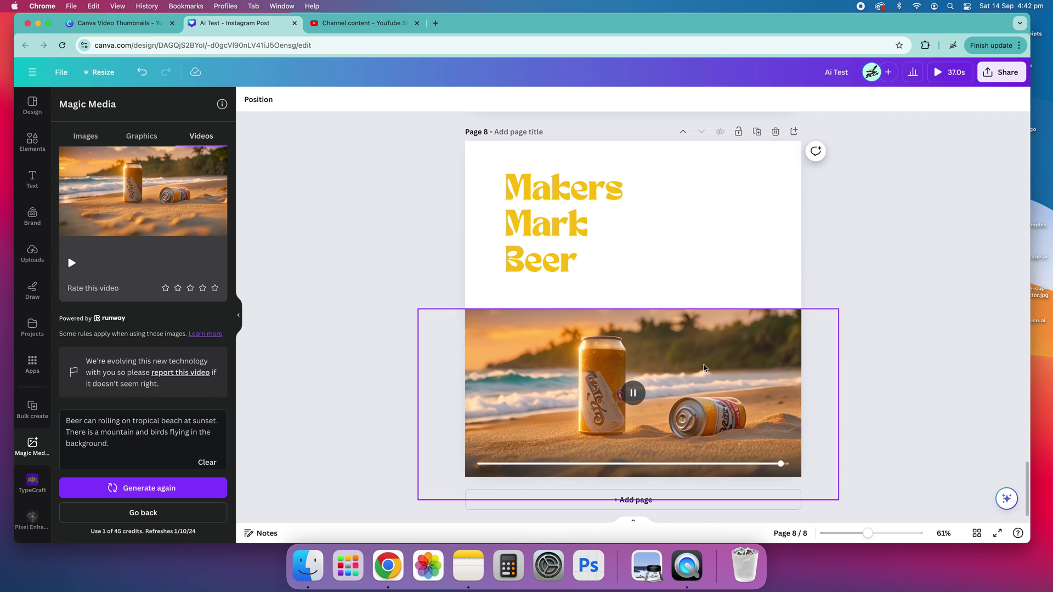
left_click(828, 317)
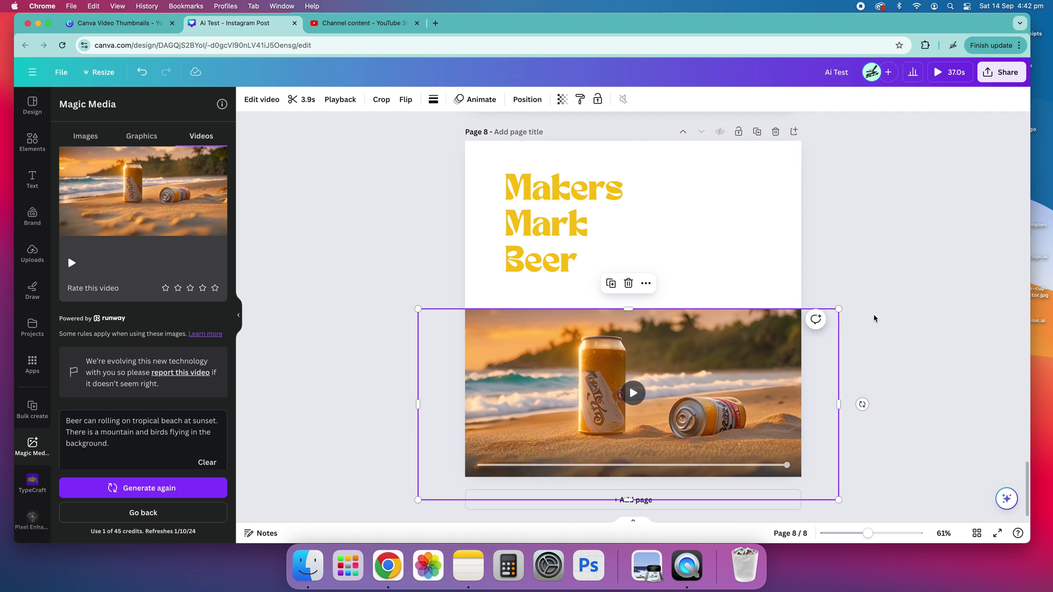
left_click_drag(839, 312, 734, 230)
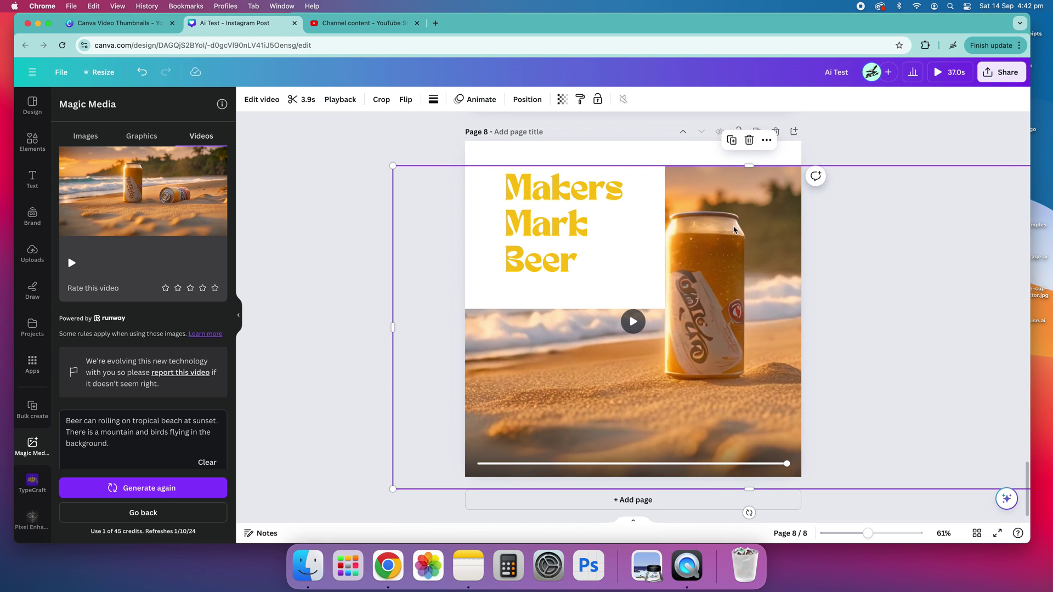
key("super+z")
left_click(733, 228)
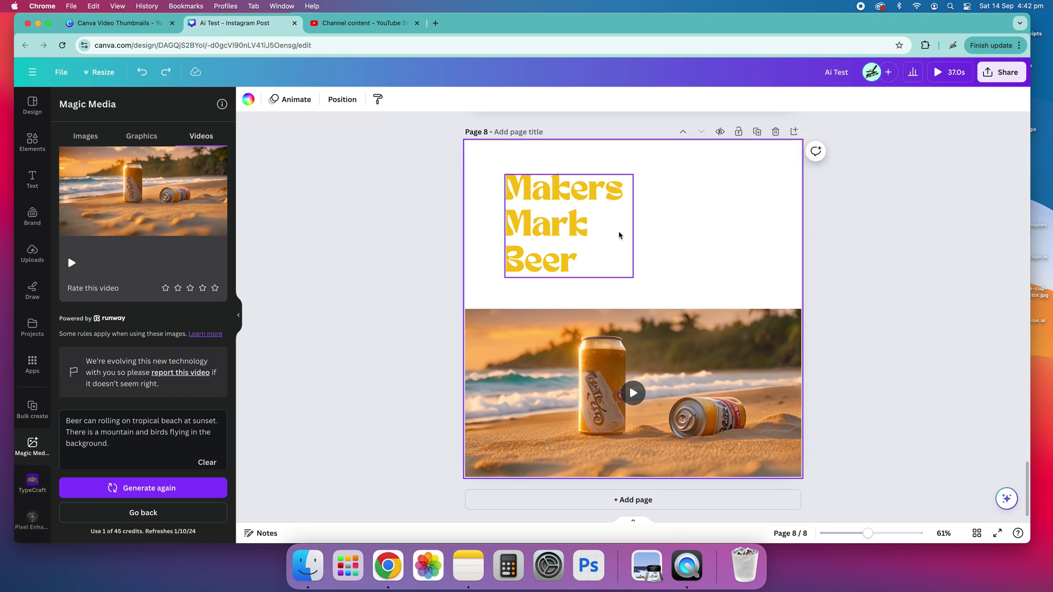
Extend the white rectangle on page 8 to the full page width and fill it with the document's yellow.
left_click(660, 227)
left_click_drag(692, 225, 801, 227)
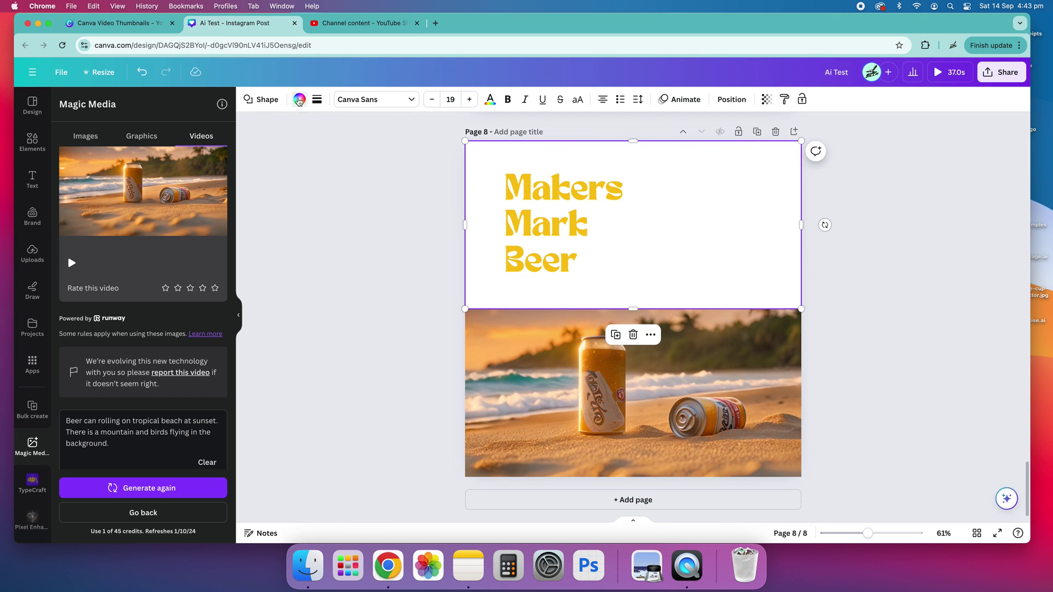
left_click(299, 99)
left_click(155, 162)
left_click(482, 204)
Change the colour of the "Makers Mark Beer" title on page 8 to white.
left_click(533, 216)
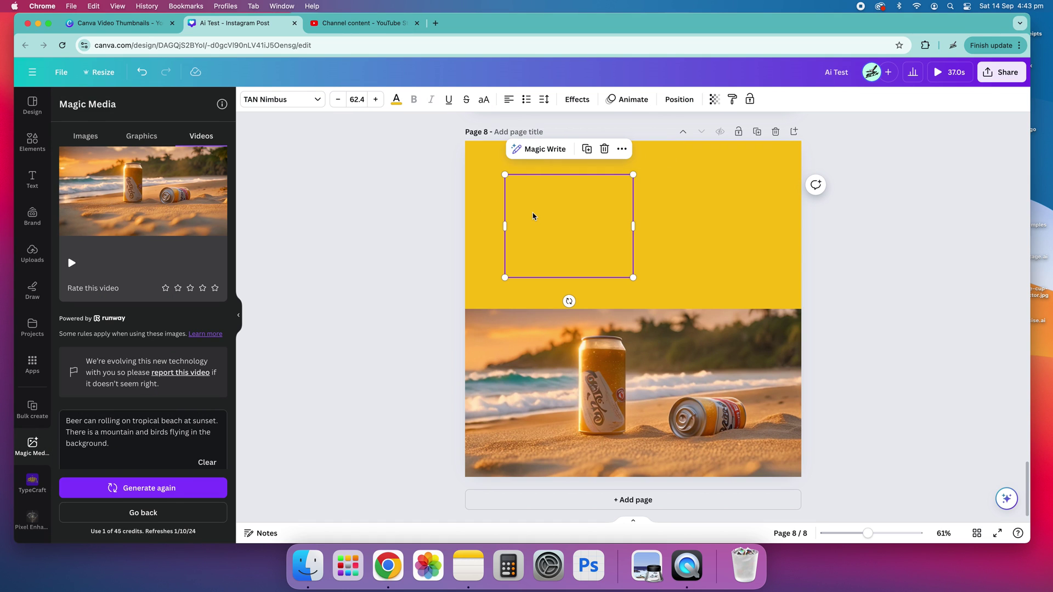
left_click(396, 99)
left_click(158, 163)
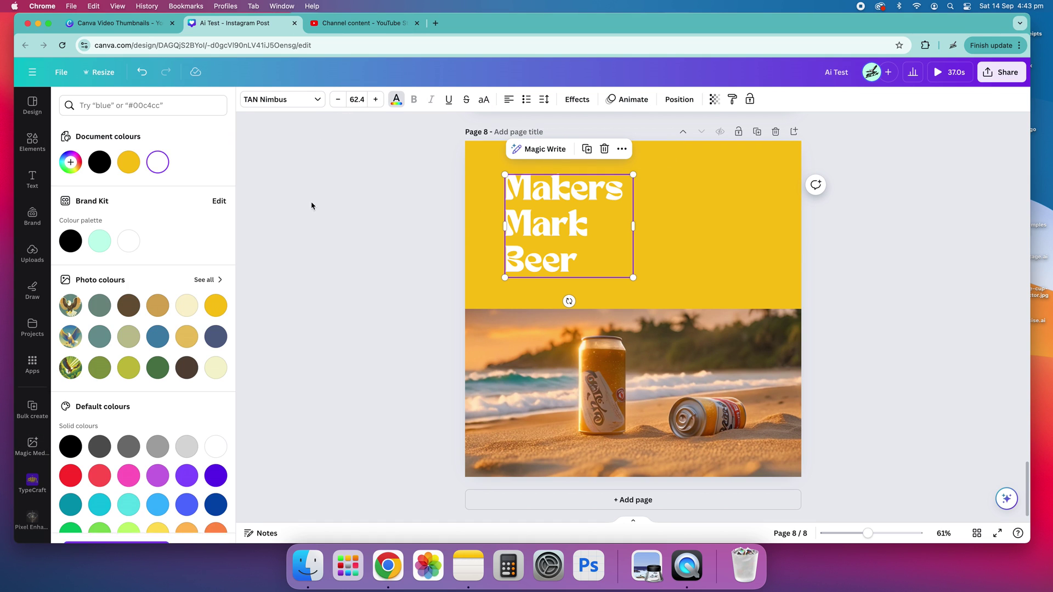
left_click(431, 211)
left_click(735, 261)
Widen and enlarge the title so "Makers Mark" sits on one line above "Beer", and position it within the yellow block.
left_click(603, 230)
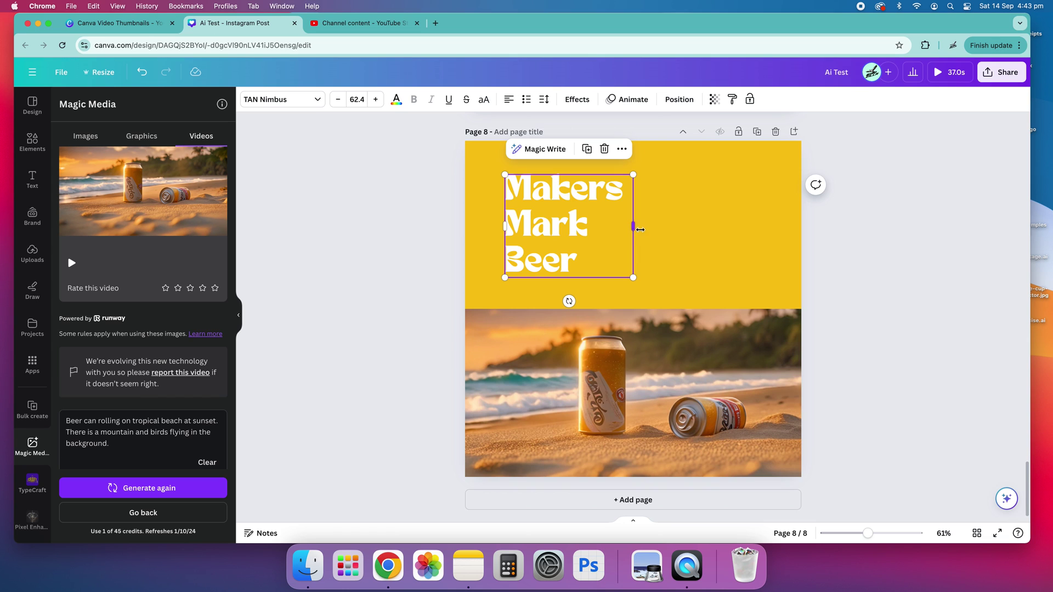
left_click_drag(623, 233, 727, 241)
key("super+z")
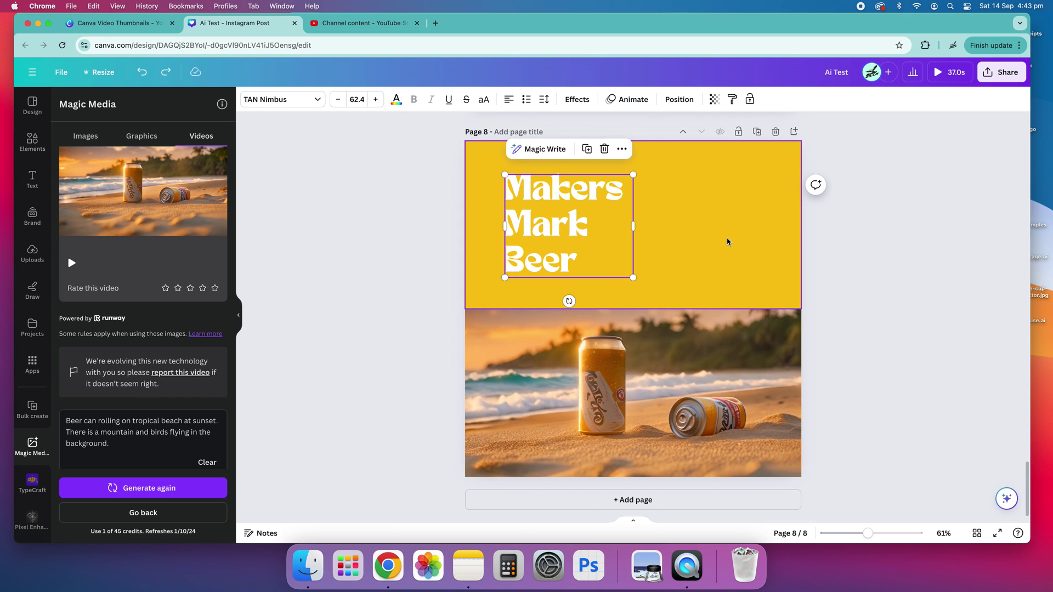
left_click_drag(633, 228, 786, 277)
left_click_drag(672, 204, 656, 213)
left_click(953, 267)
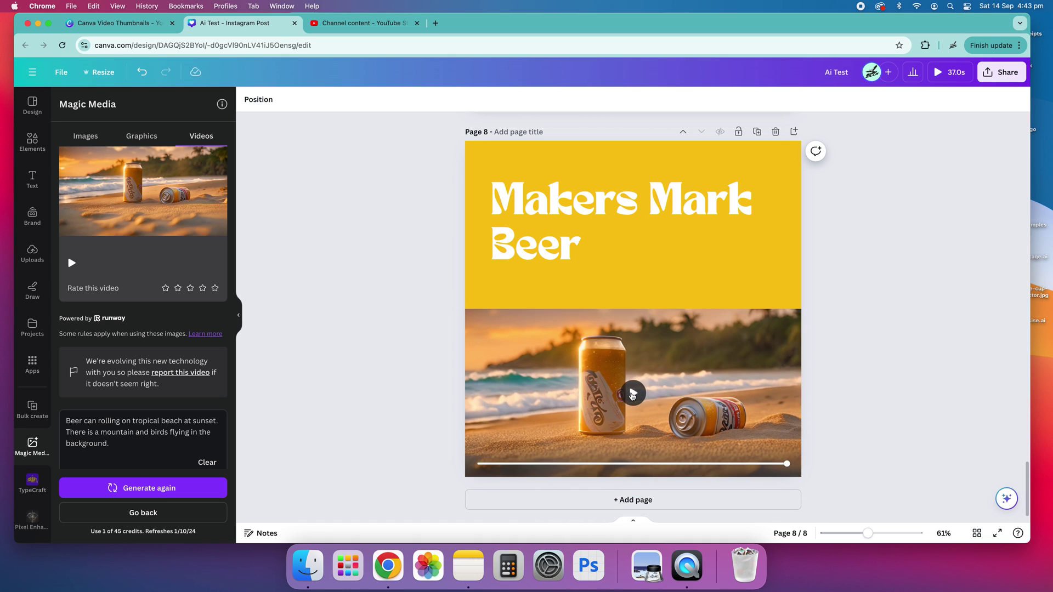
Play the two-can video on page 8 and compare the page with the earlier pages.
left_click(632, 394)
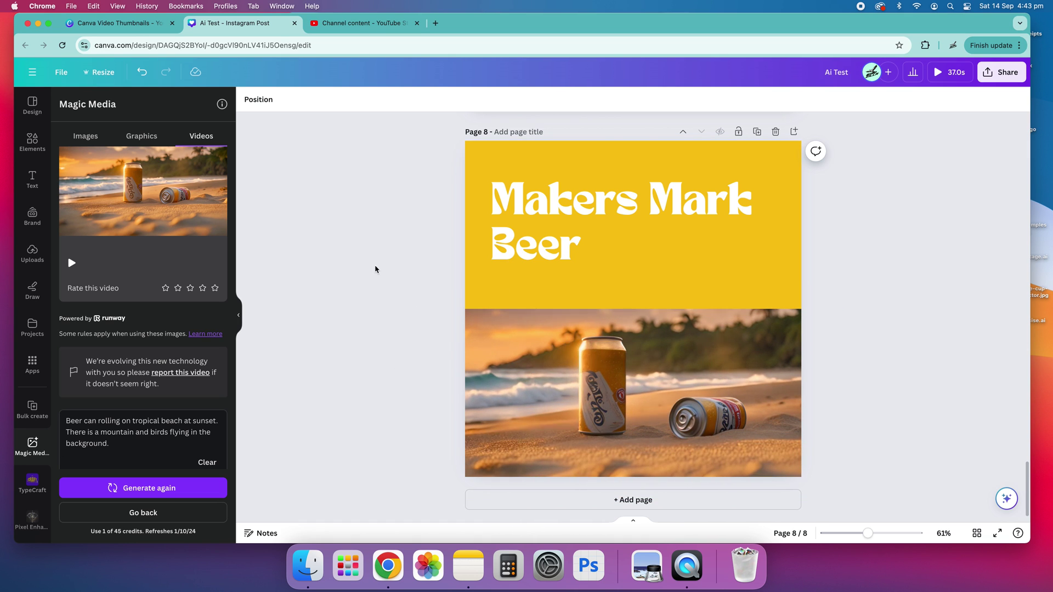
scroll(463, 269, "up", 5)
scroll(463, 269, "up", 1)
scroll(463, 269, "down", 5)
scroll(463, 269, "up", 5)
scroll(463, 269, "up", 1)
scroll(452, 269, "down", 5)
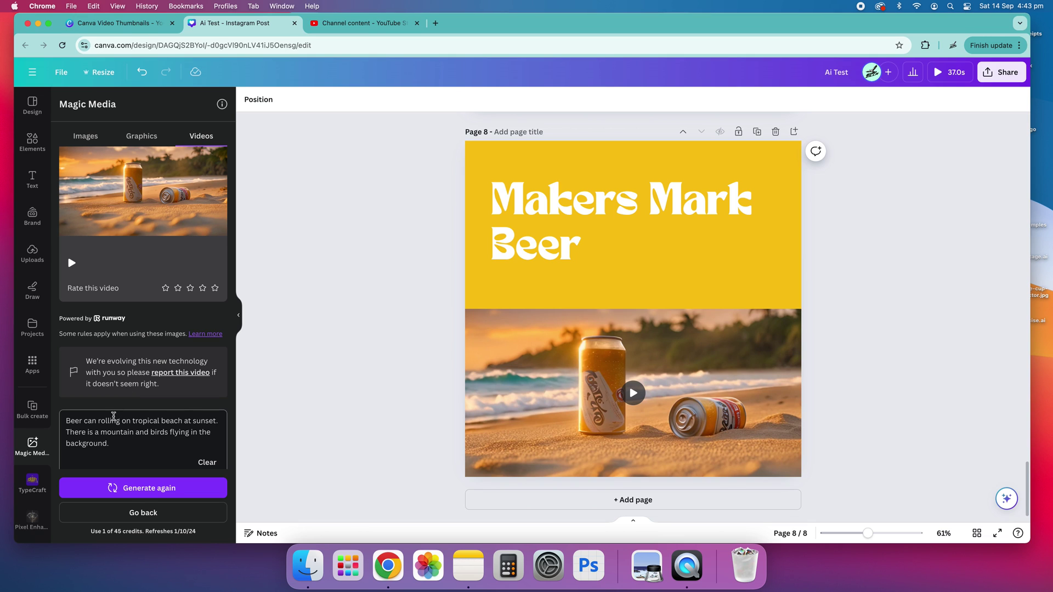
Check the wording of the Magic Media prompt against page 8's video and collapse the Magic Media panel.
left_click_drag(71, 421, 210, 420)
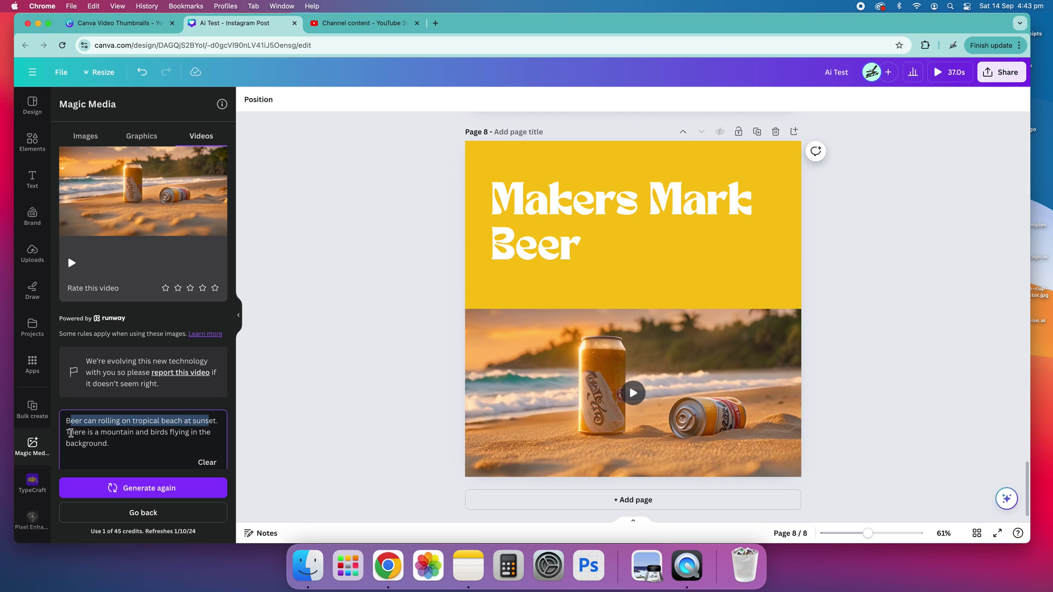
mouse_move(79, 432)
left_mouse_down()
mouse_move(109, 443)
mouse_move(97, 440)
left_mouse_up()
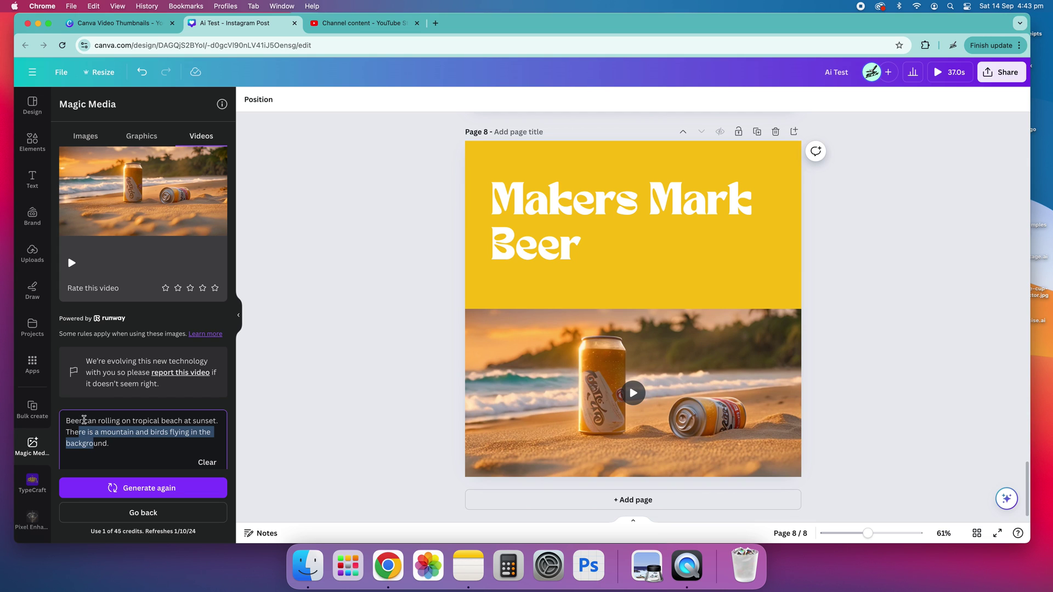
left_click(96, 439)
left_click_drag(107, 432, 189, 432)
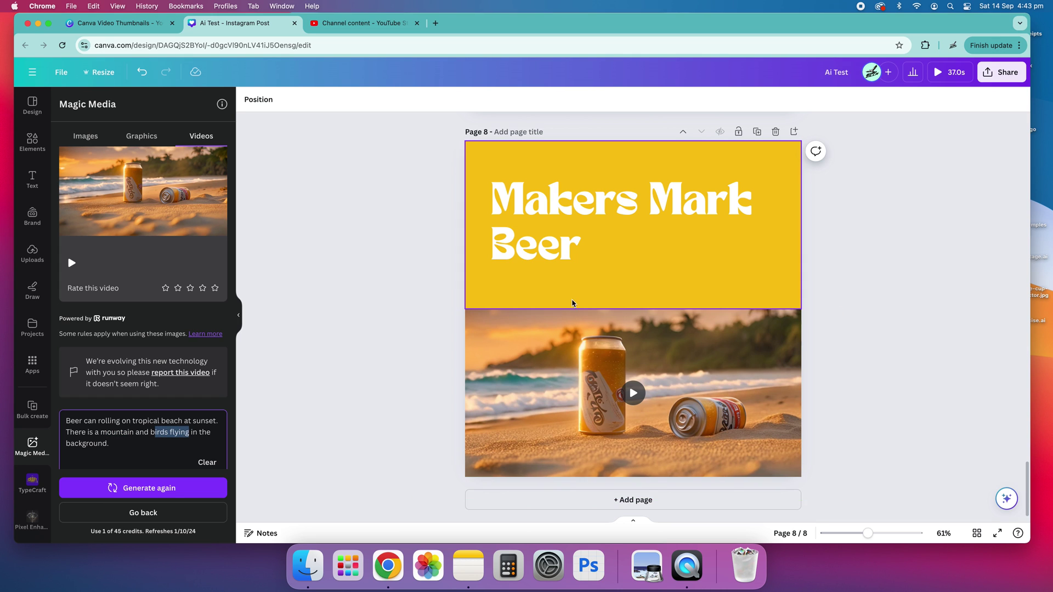
left_click(625, 395)
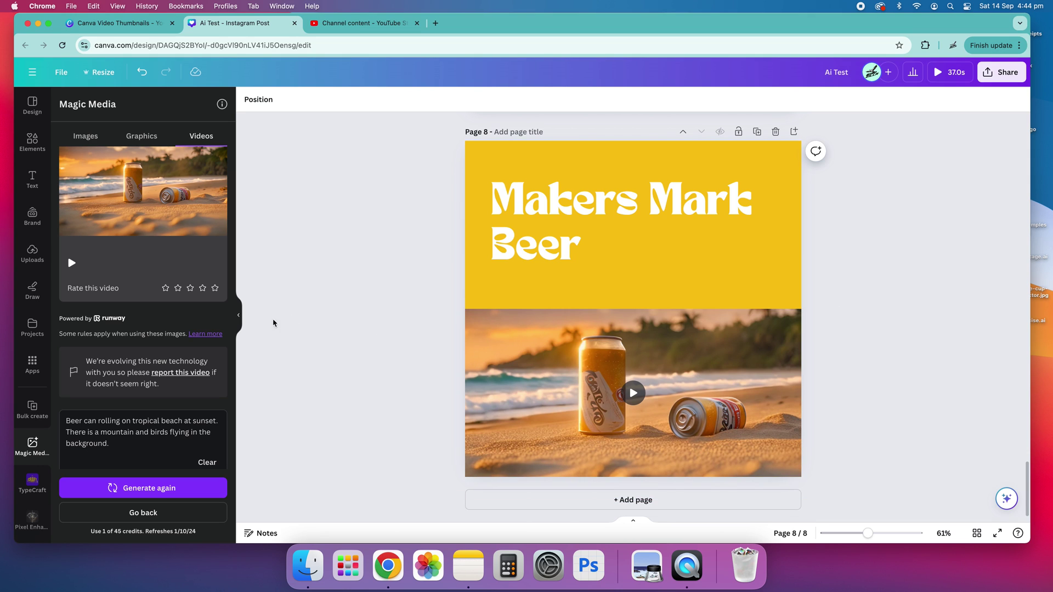
left_click(237, 319)
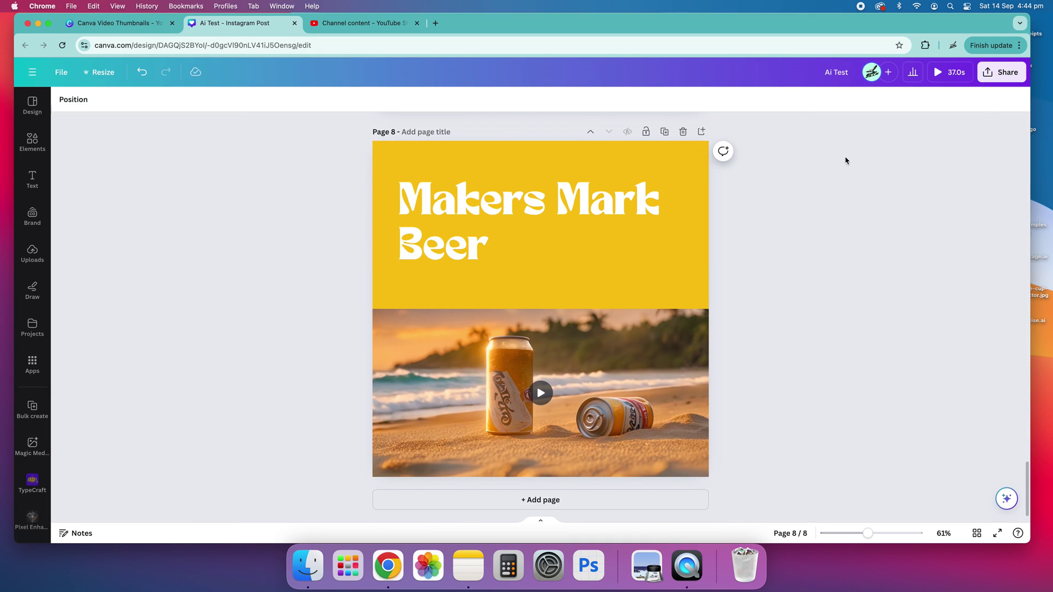